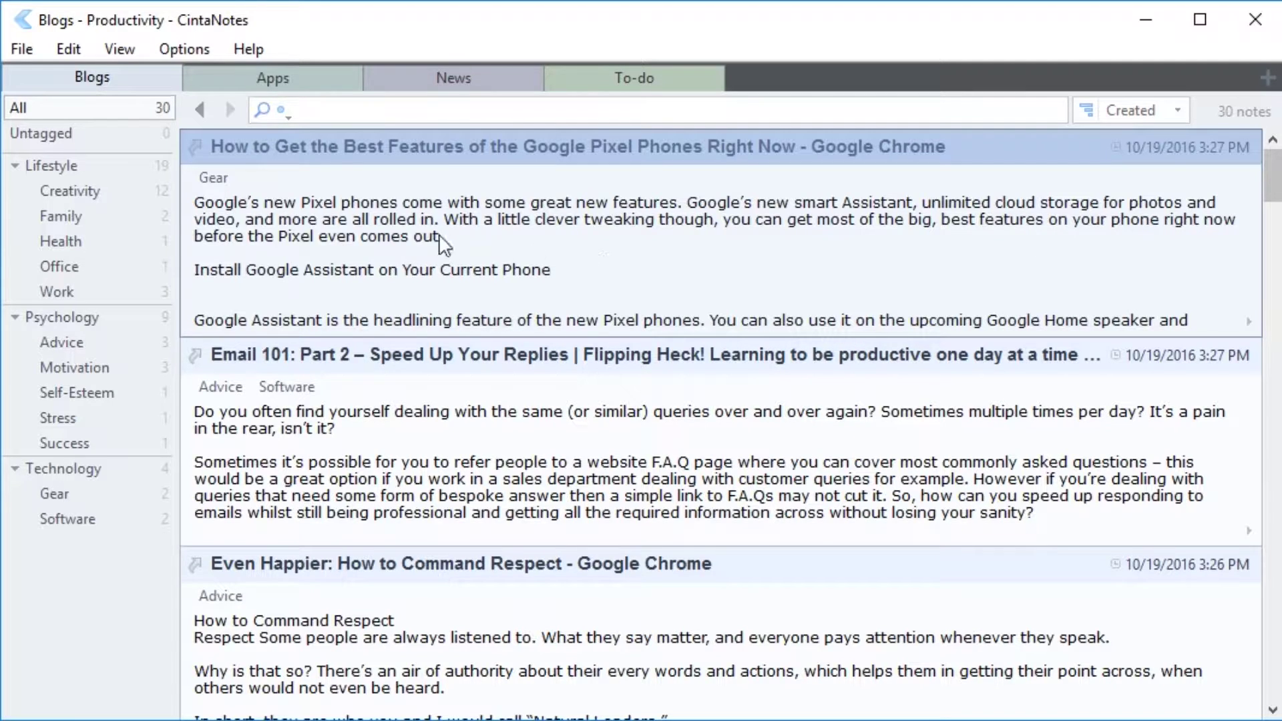
Add a new rule in the notebook's Rules list and name it 'Blog Rule'.
left_click(29, 50)
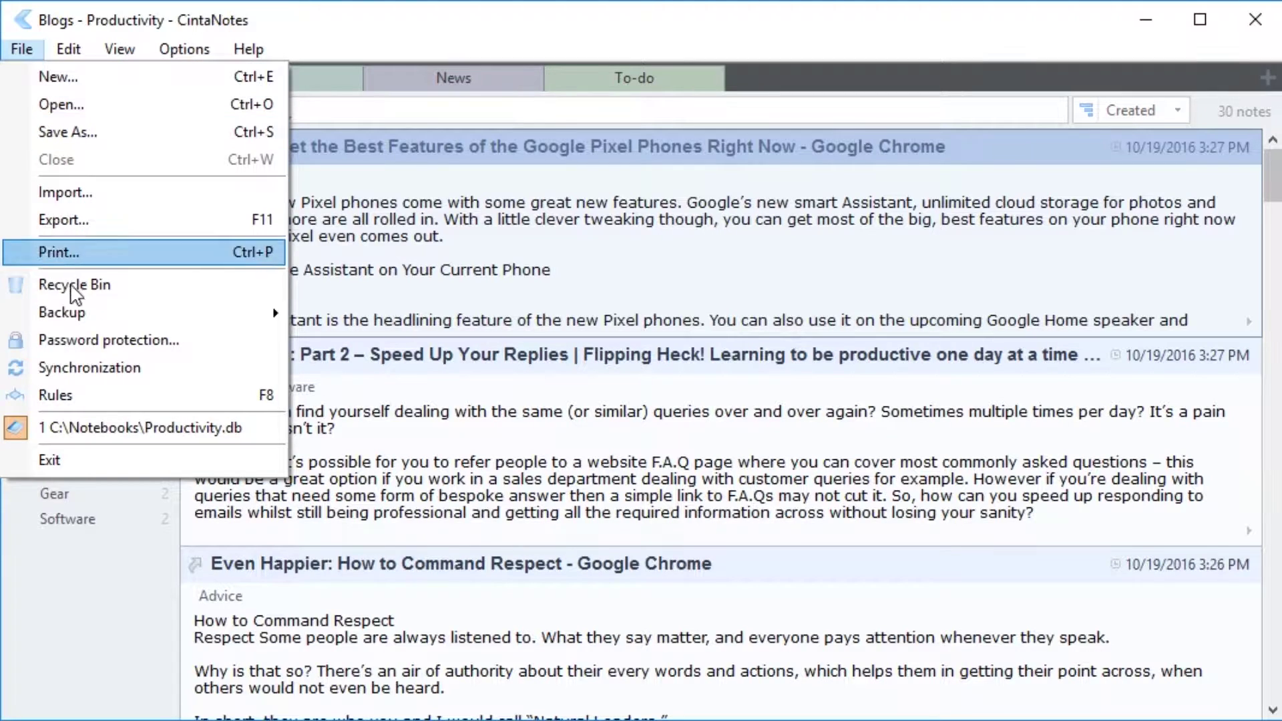
left_click(112, 391)
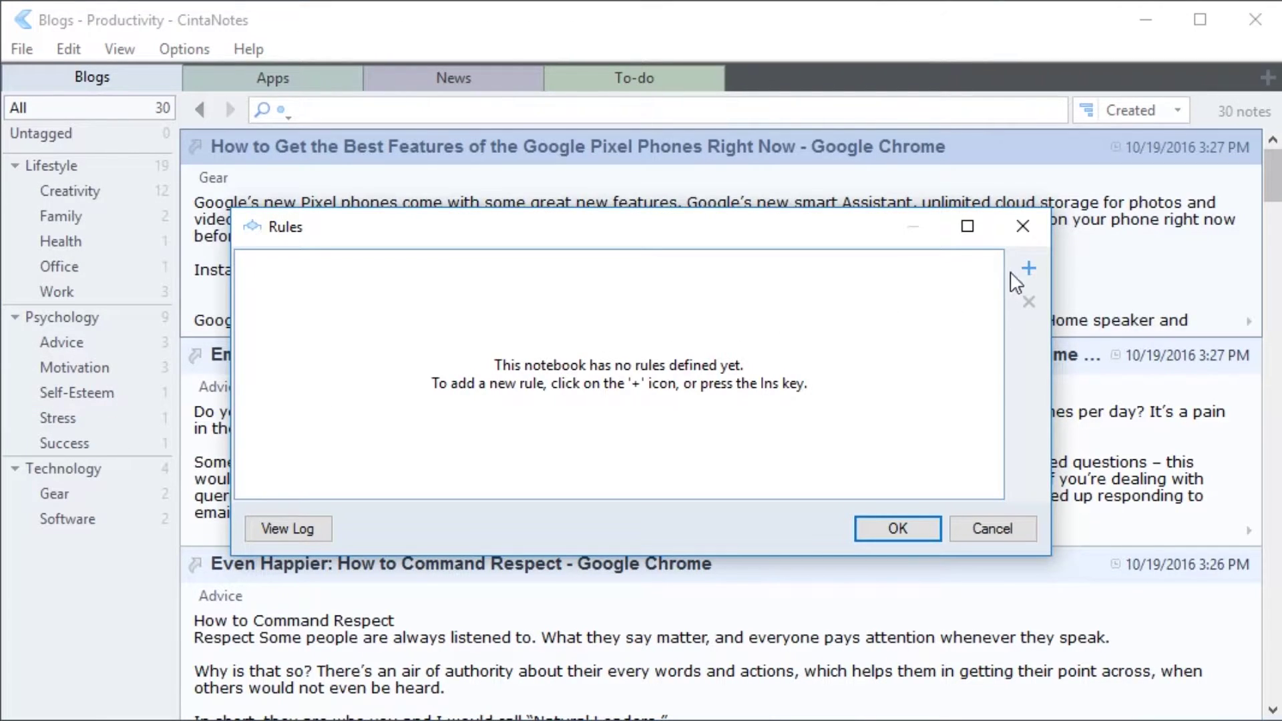
left_click(1028, 269)
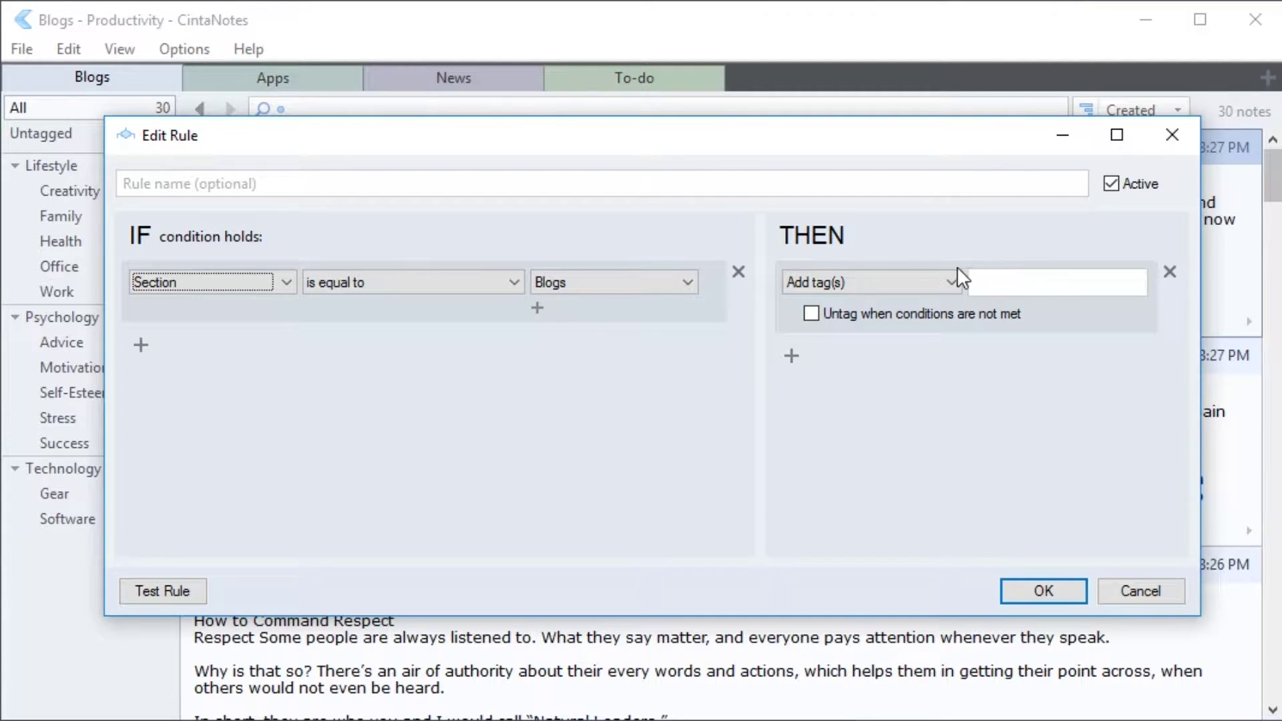
left_click(234, 183)
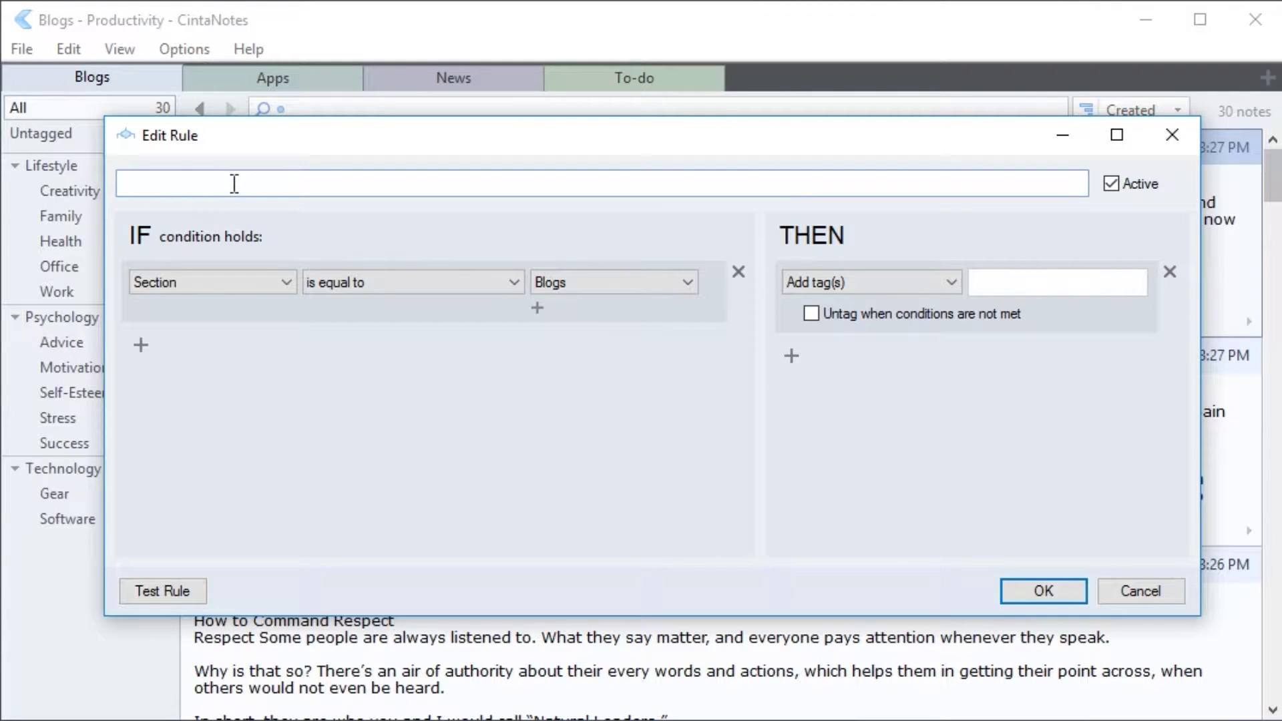
type("Blog Rule")
left_click(206, 281)
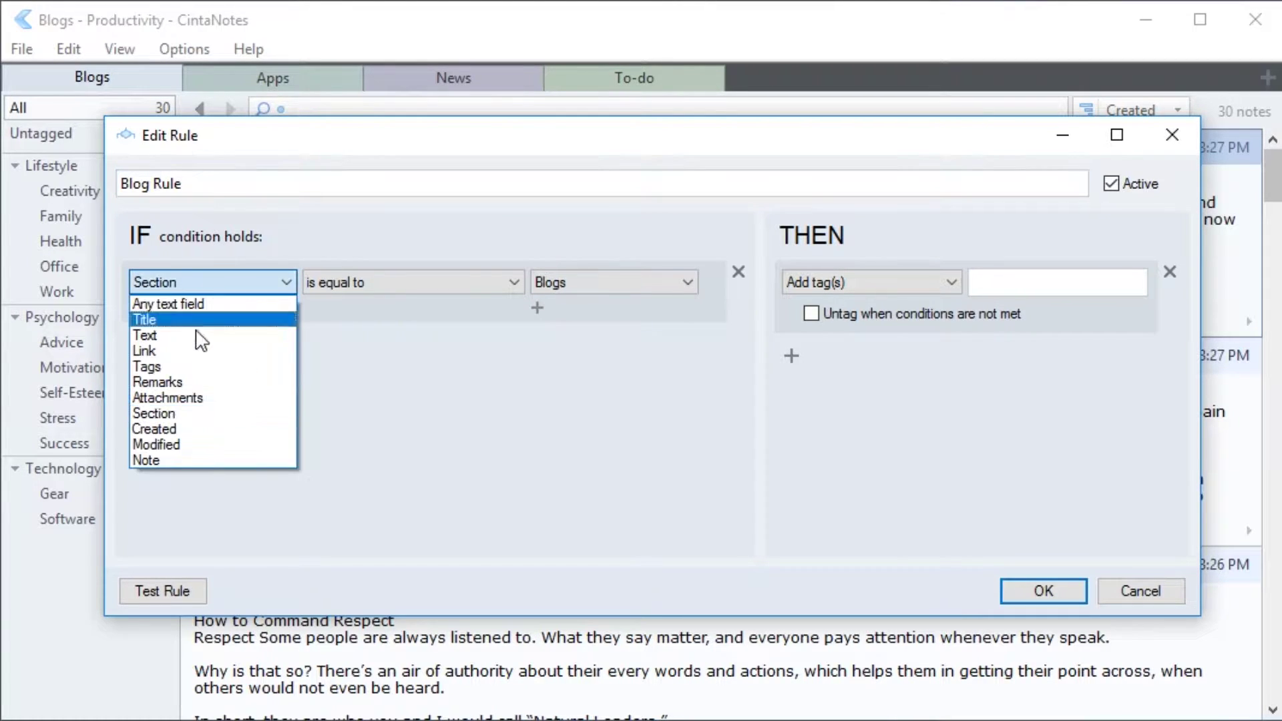
left_click(191, 350)
left_click(354, 283)
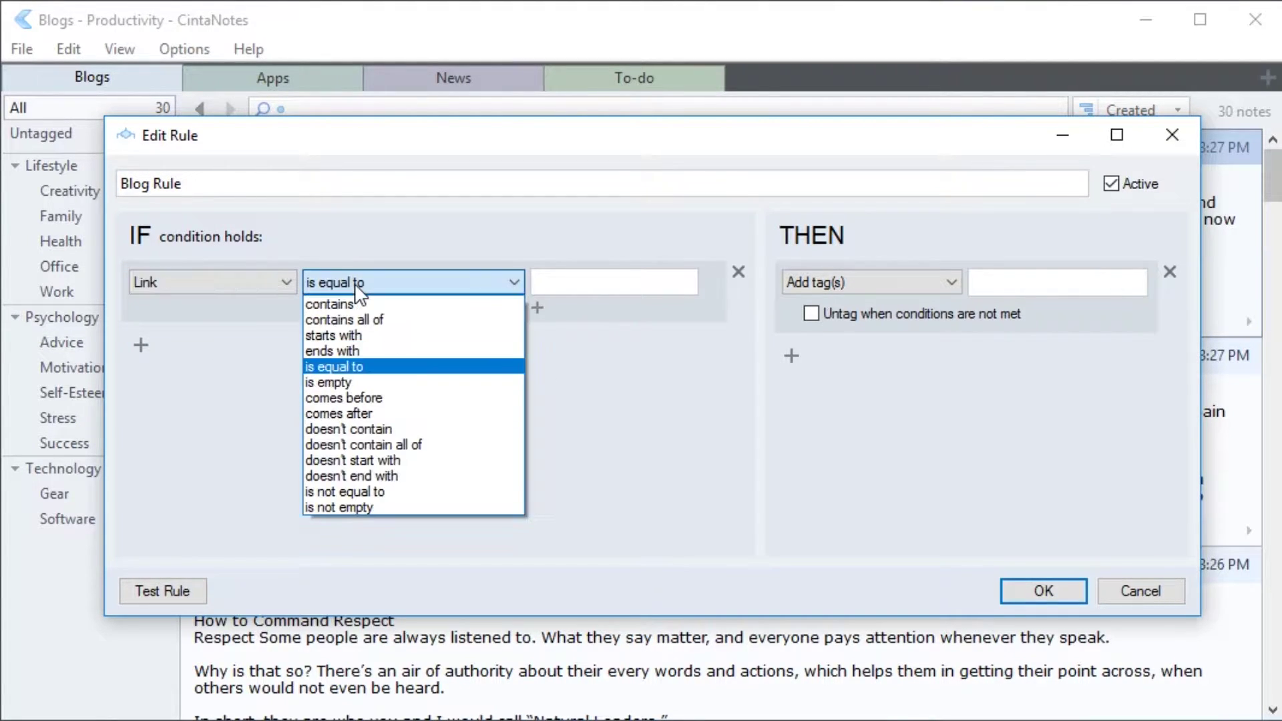
left_click(356, 334)
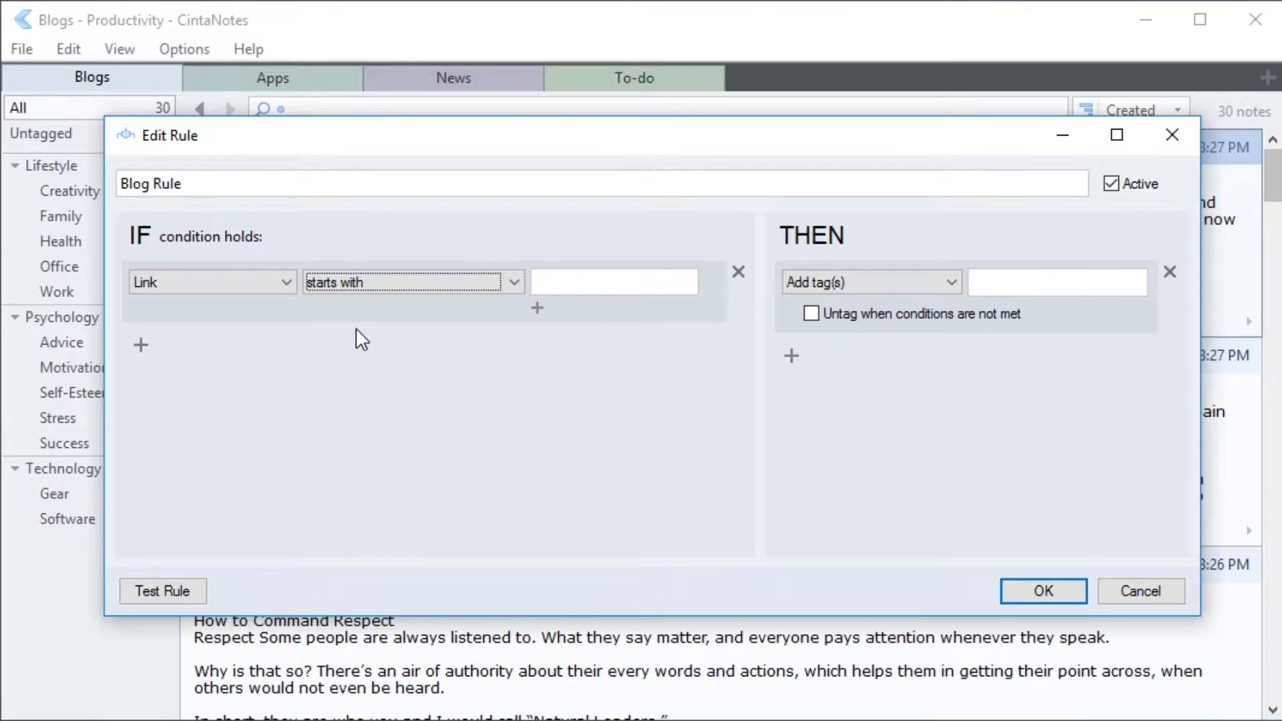
left_click(550, 276)
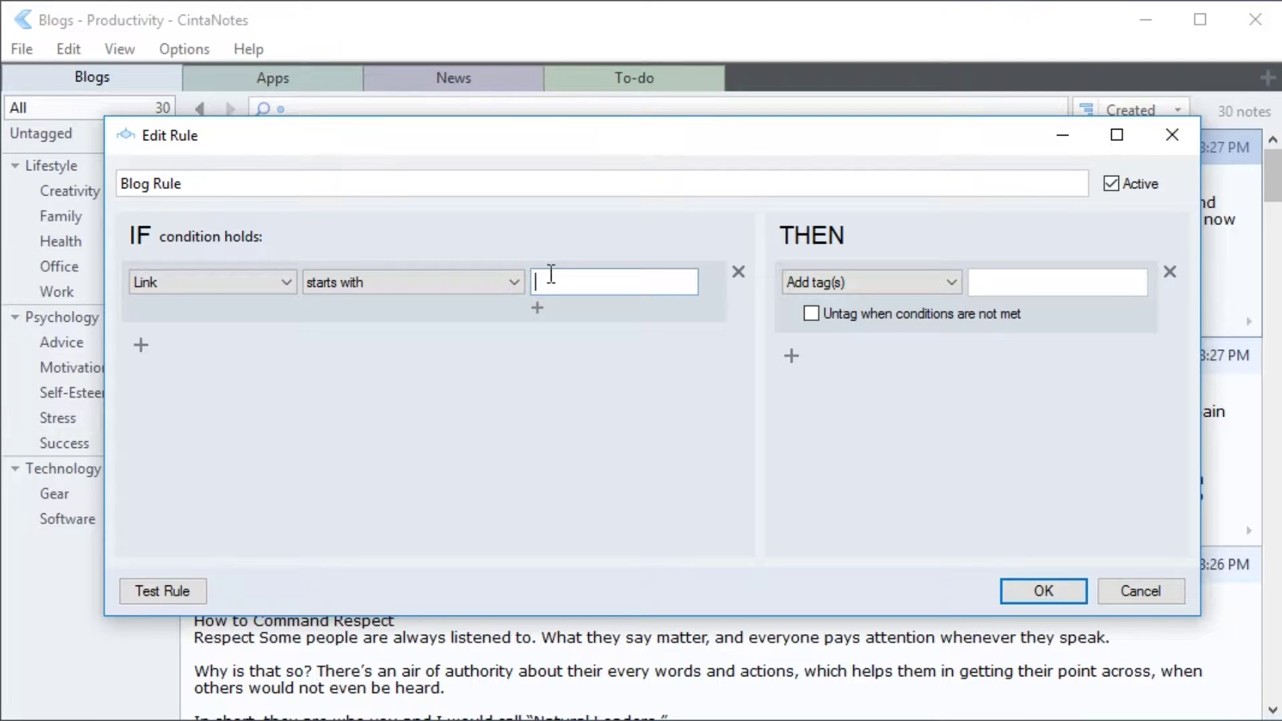
type("https://thedailysaint.squaresp")
type("ace.com")
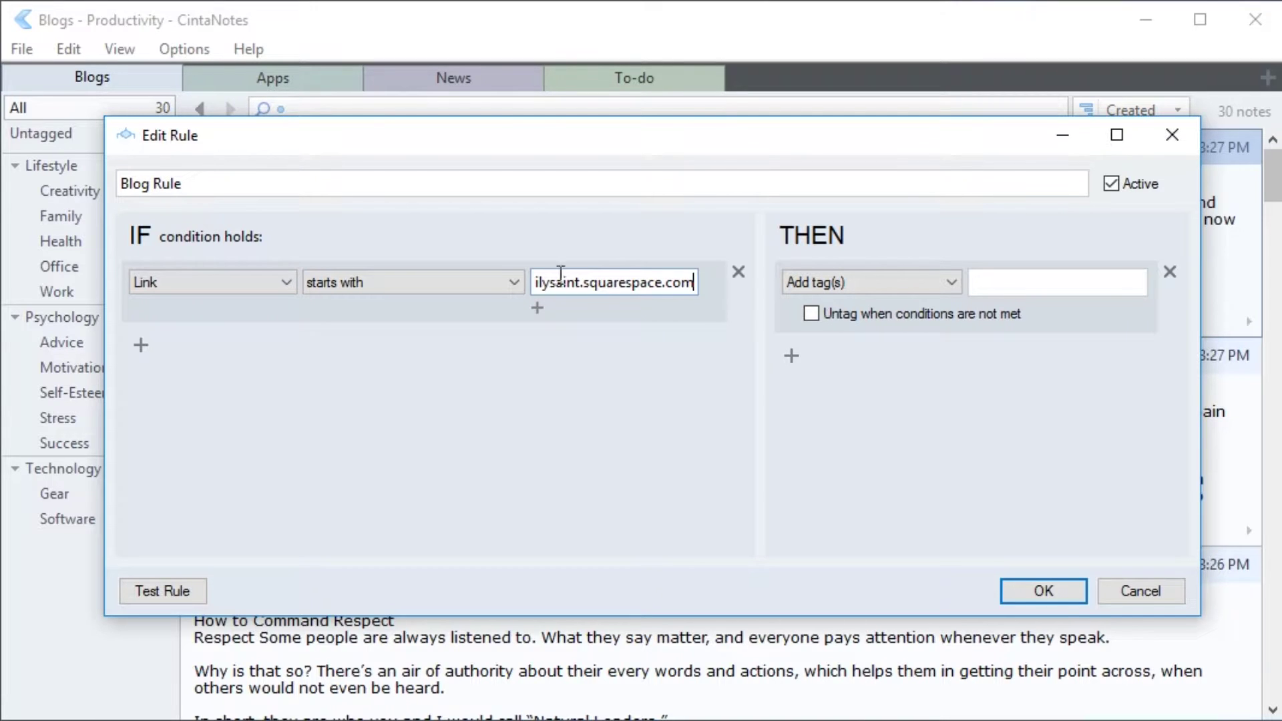
left_click(922, 286)
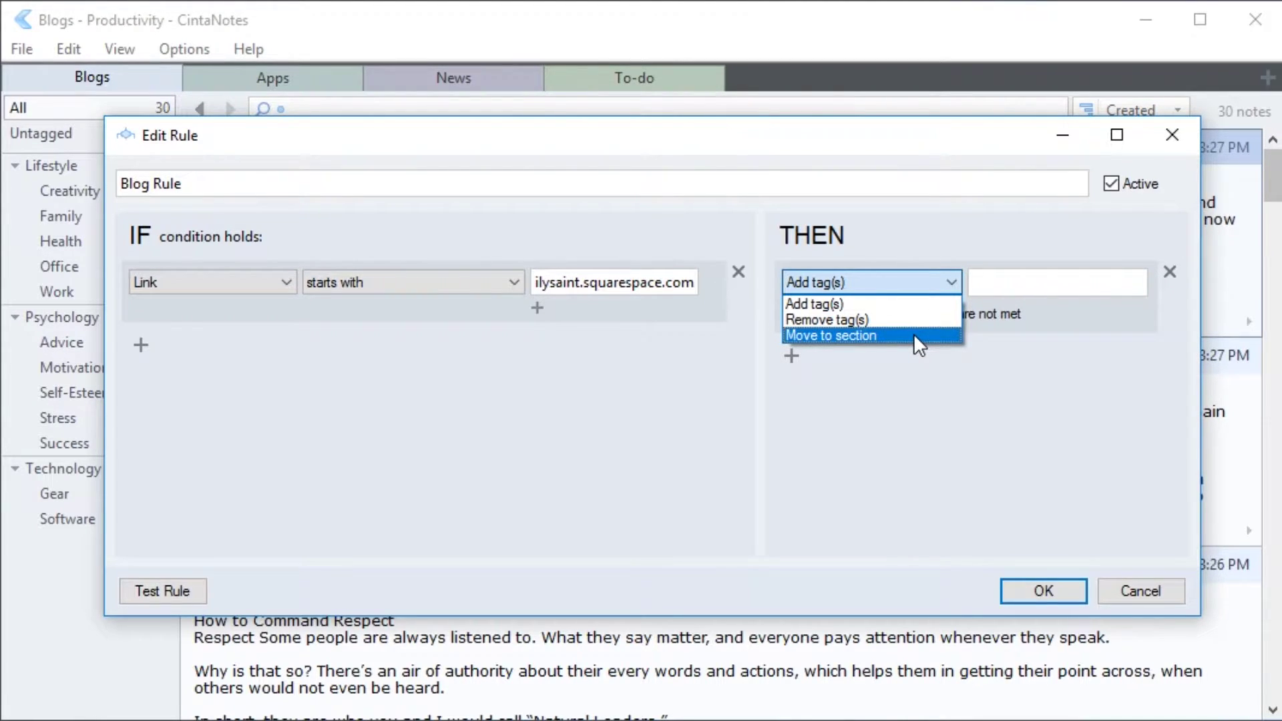
Make the rule add the tags 'Blog Productivity' and test it, which matches 10 of 30 notes.
left_click(850, 305)
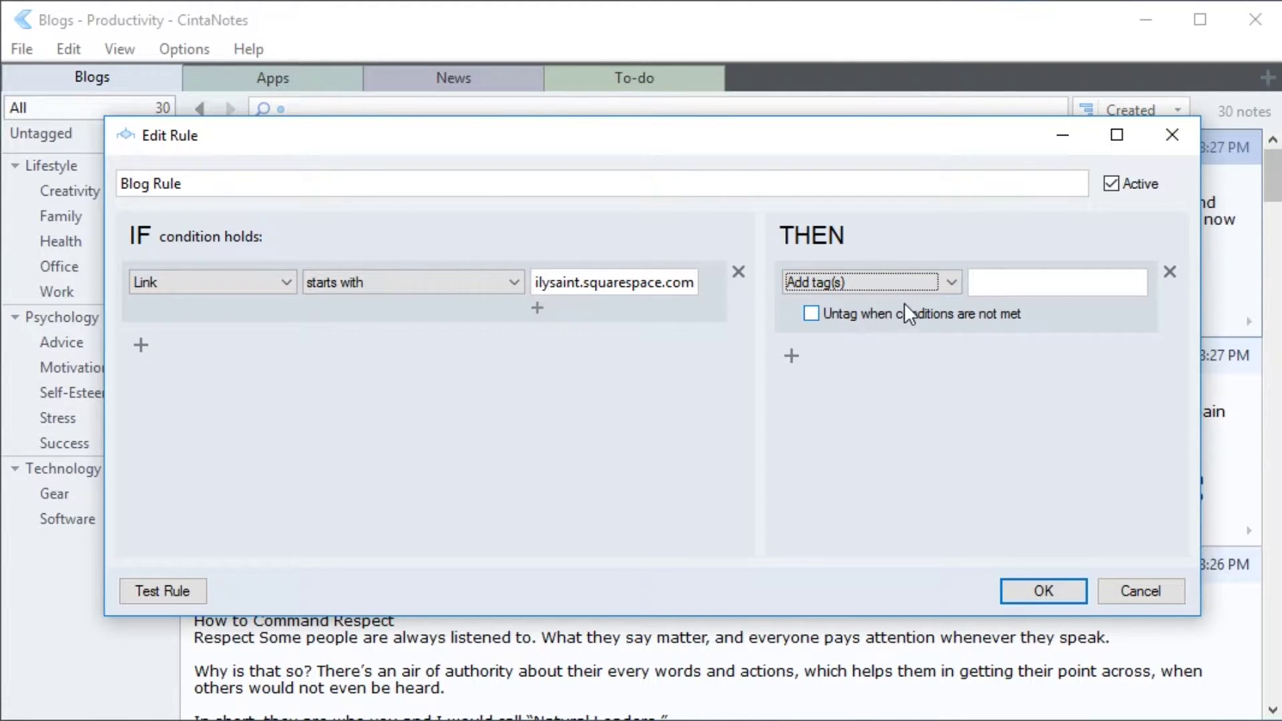
left_click(1003, 274)
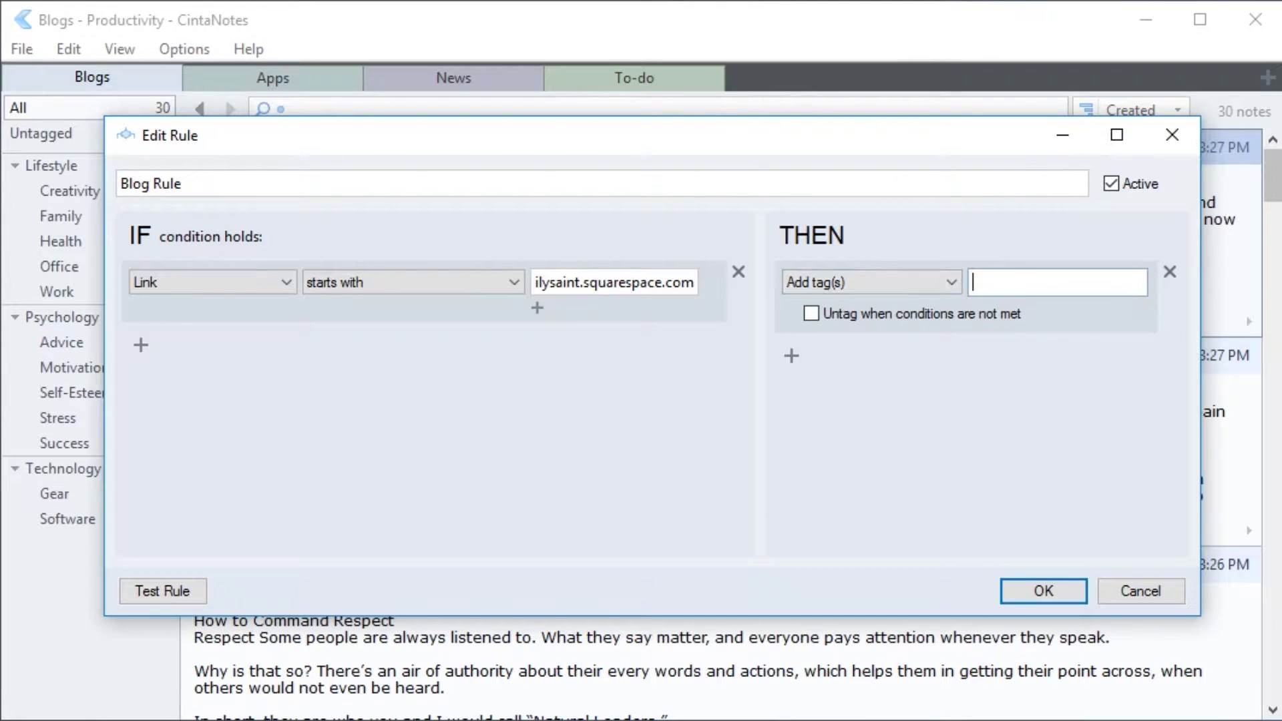
type("Blog Productivity")
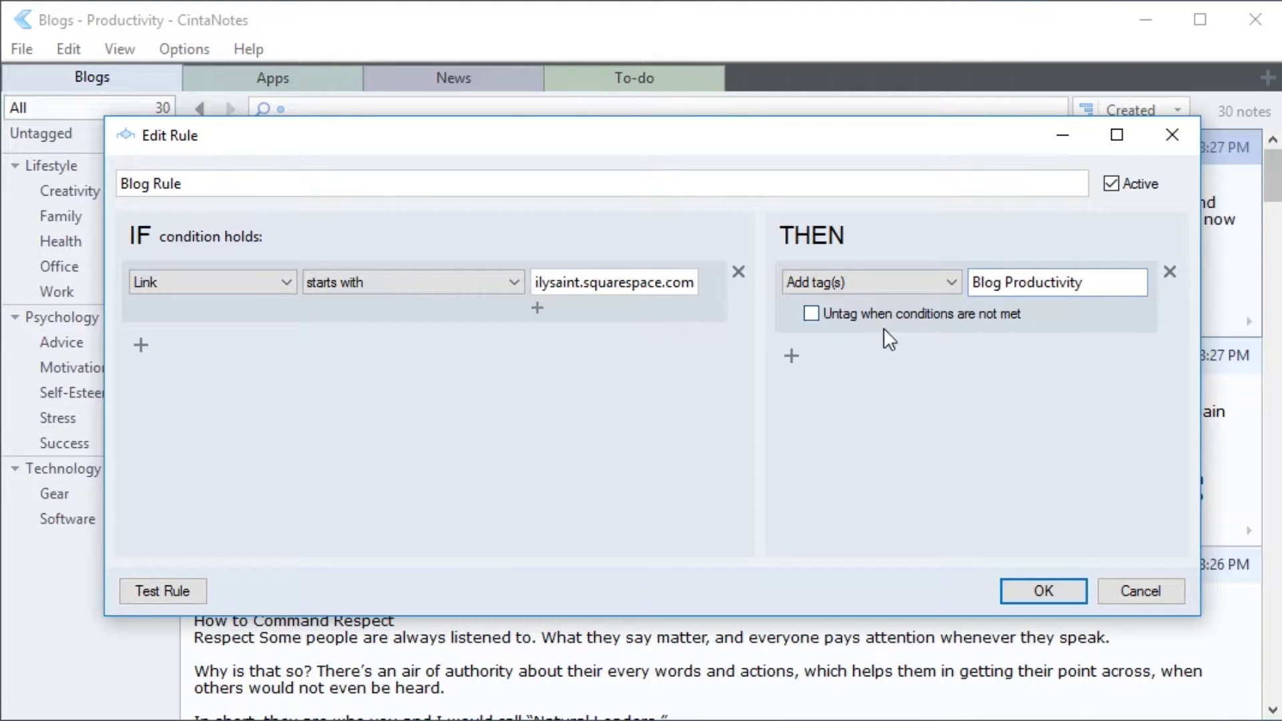
left_click(176, 591)
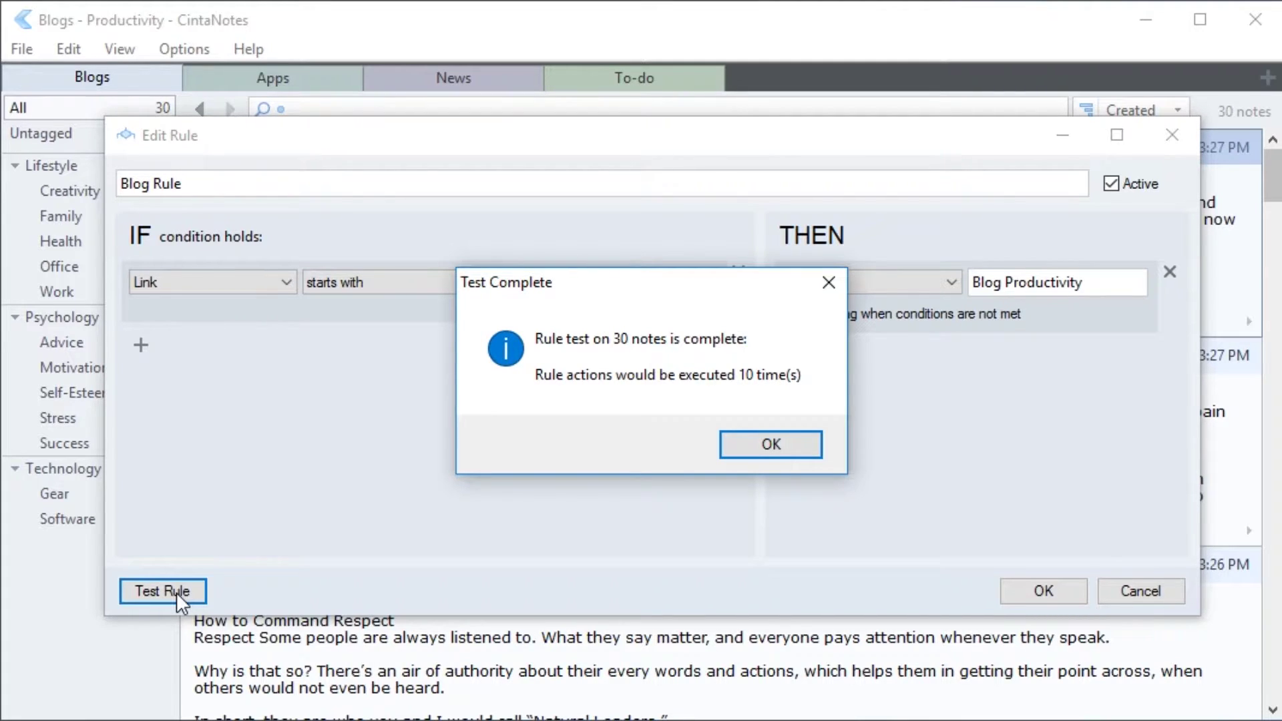
Save Blog Rule and apply it to existing notes, tagging 10 notes Blog and Productivity.
left_click(778, 440)
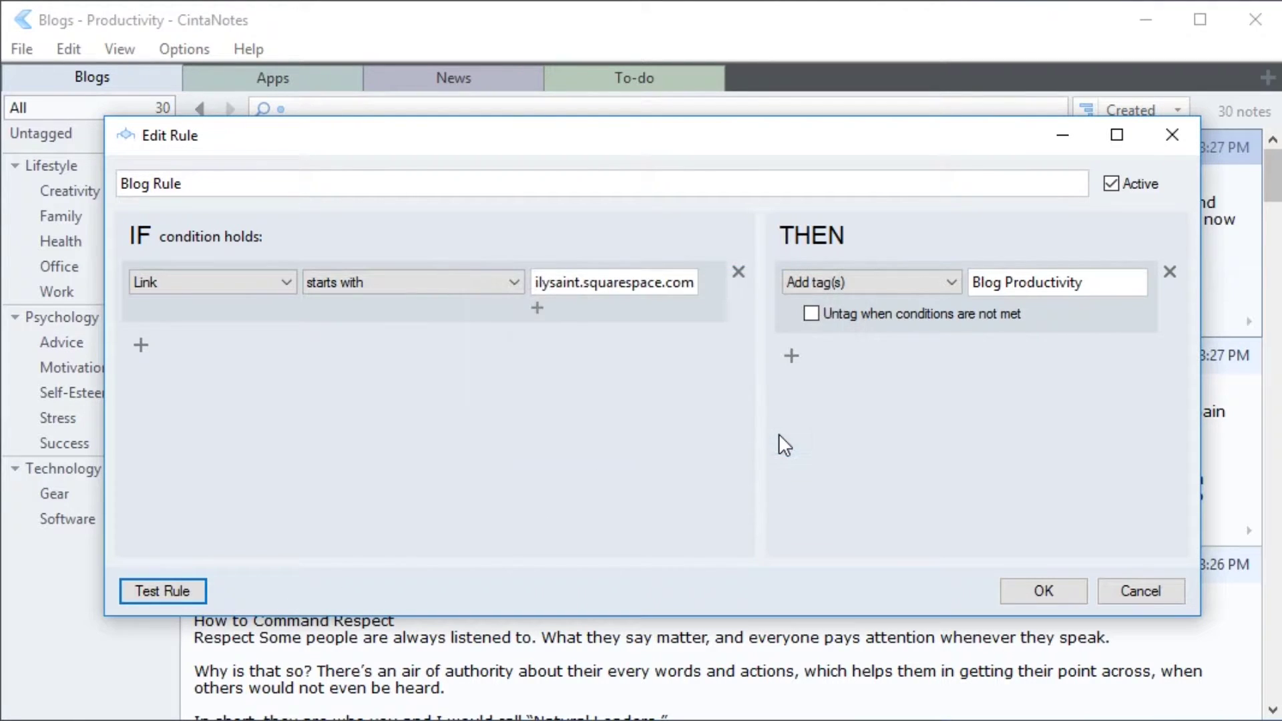
left_click(1043, 591)
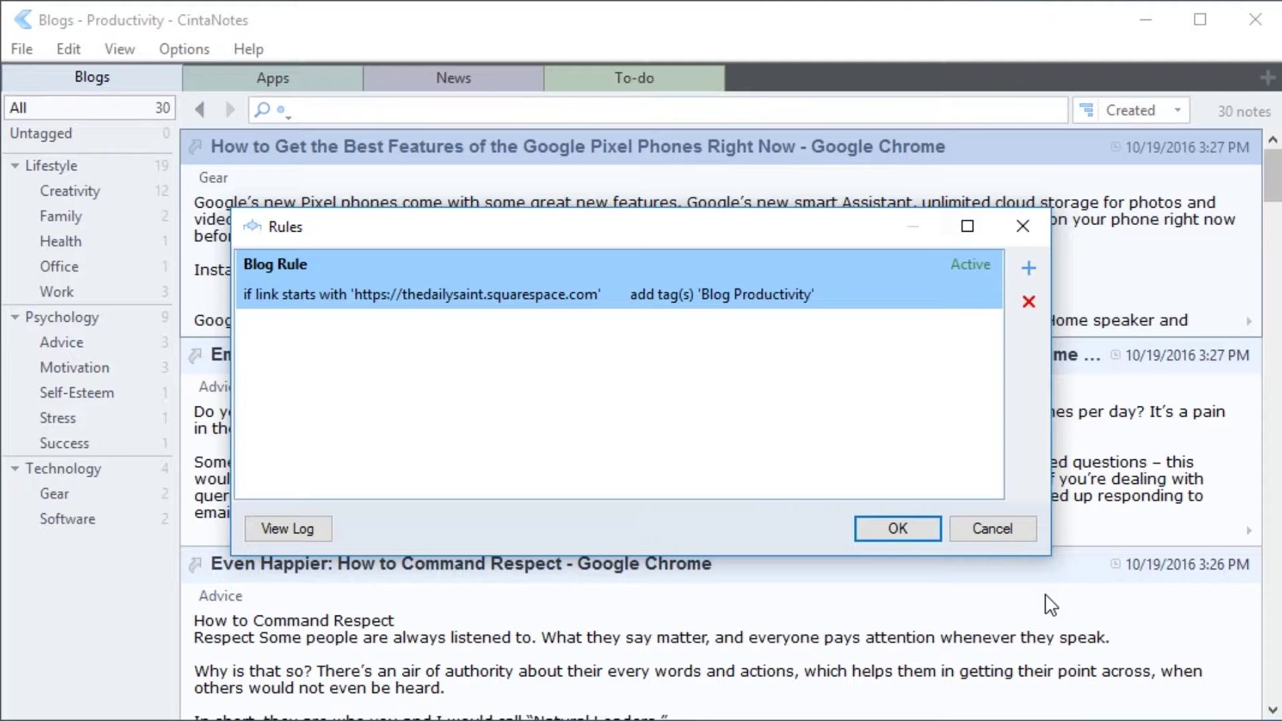
left_click(899, 530)
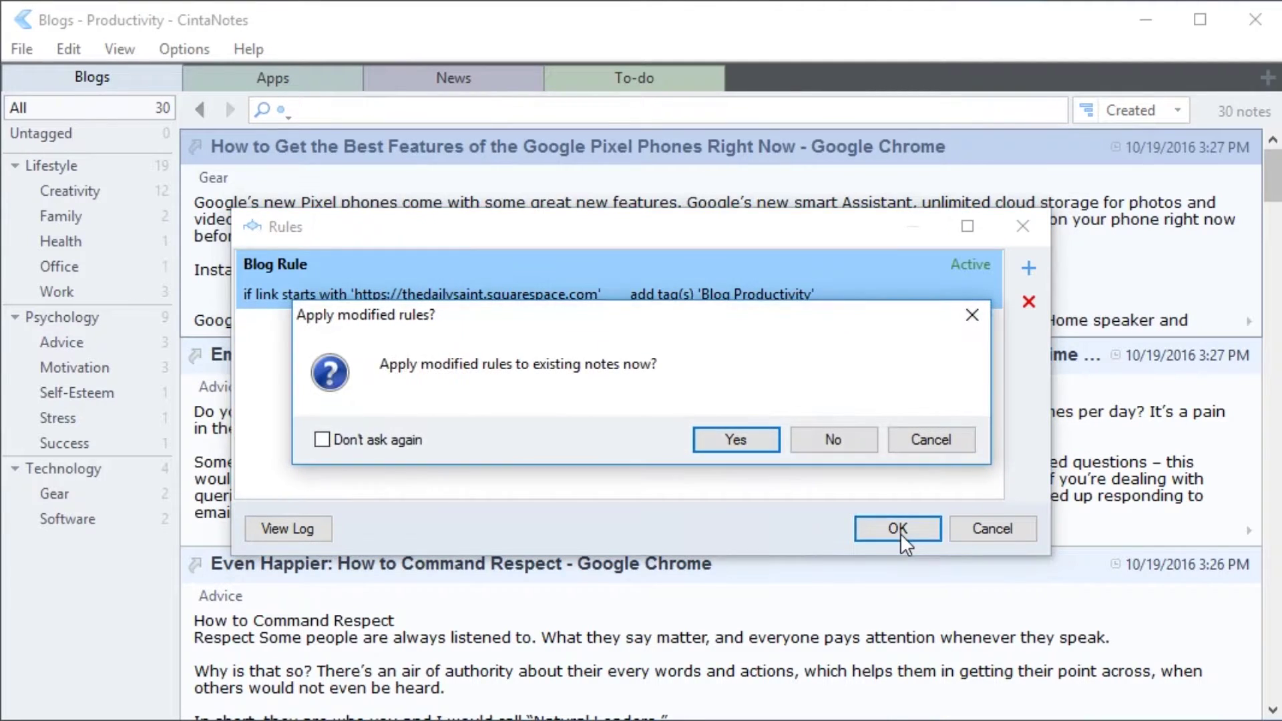
left_click(735, 441)
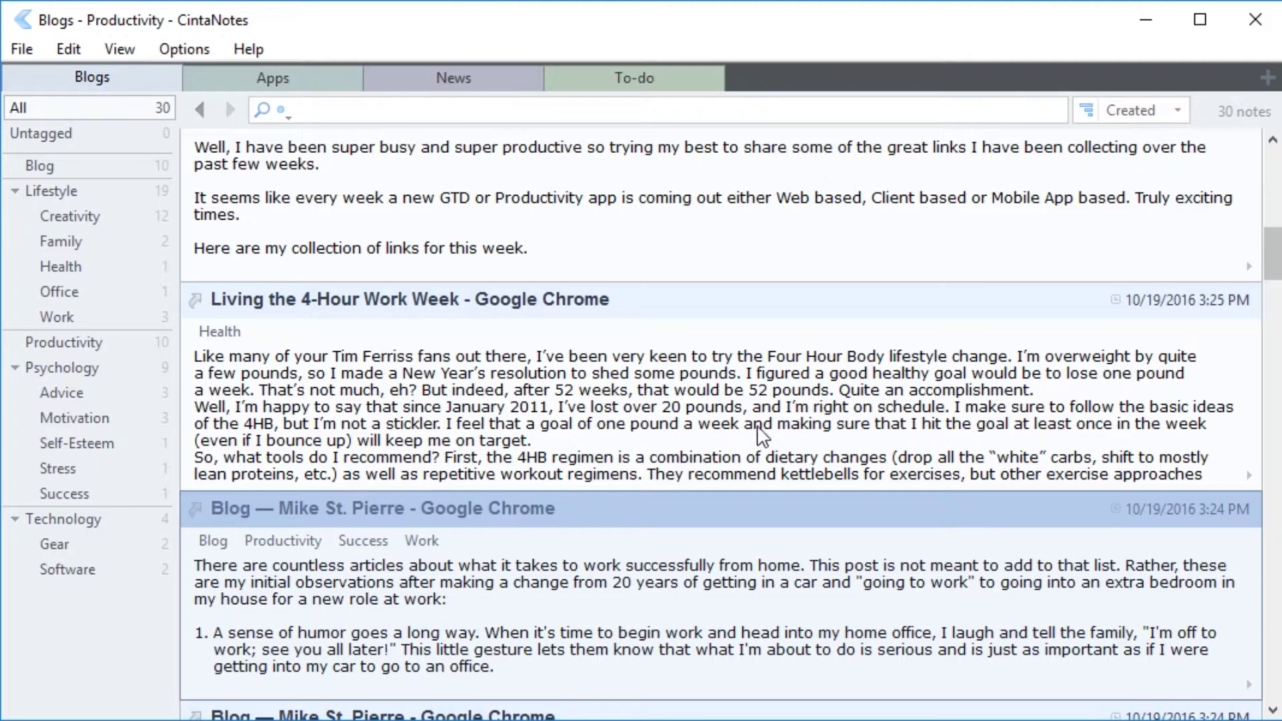
Clip the distracted-at-work post's opening paragraphs from Chrome into CintaNotes with Ctrl+F12.
left_click(1141, 21)
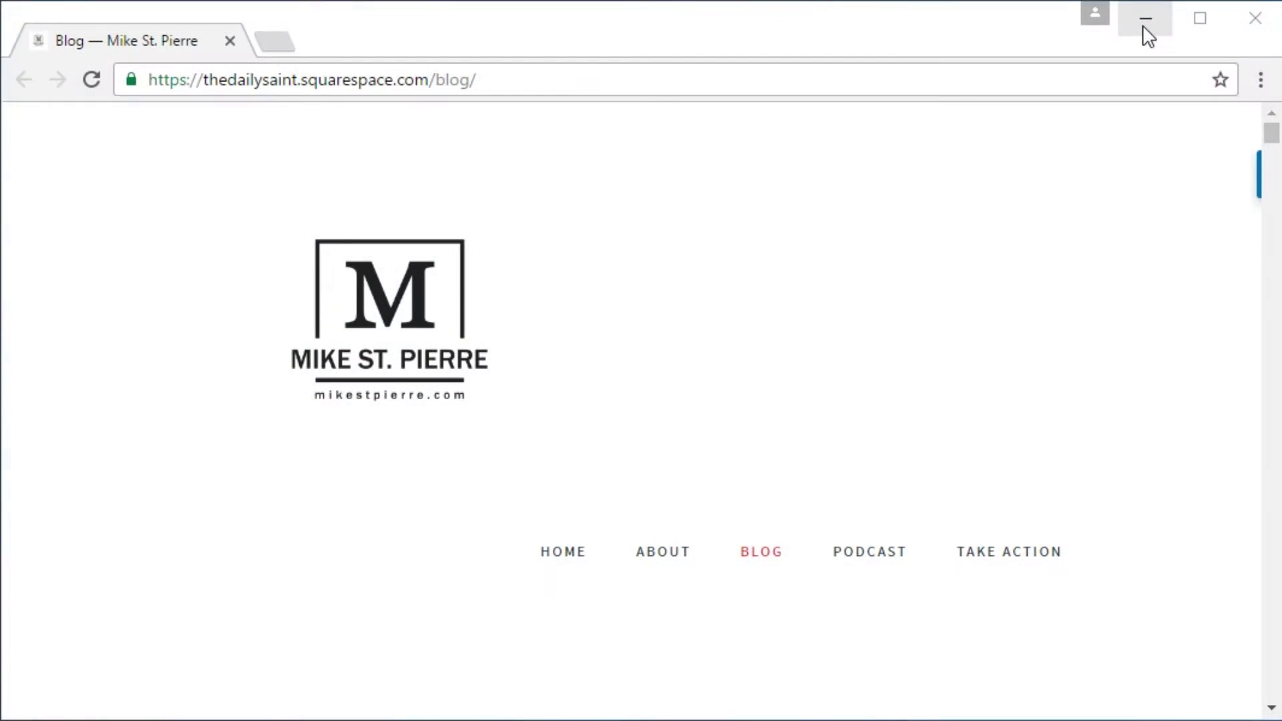
scroll(769, 286, "down", 6)
scroll(773, 286, "down", 4)
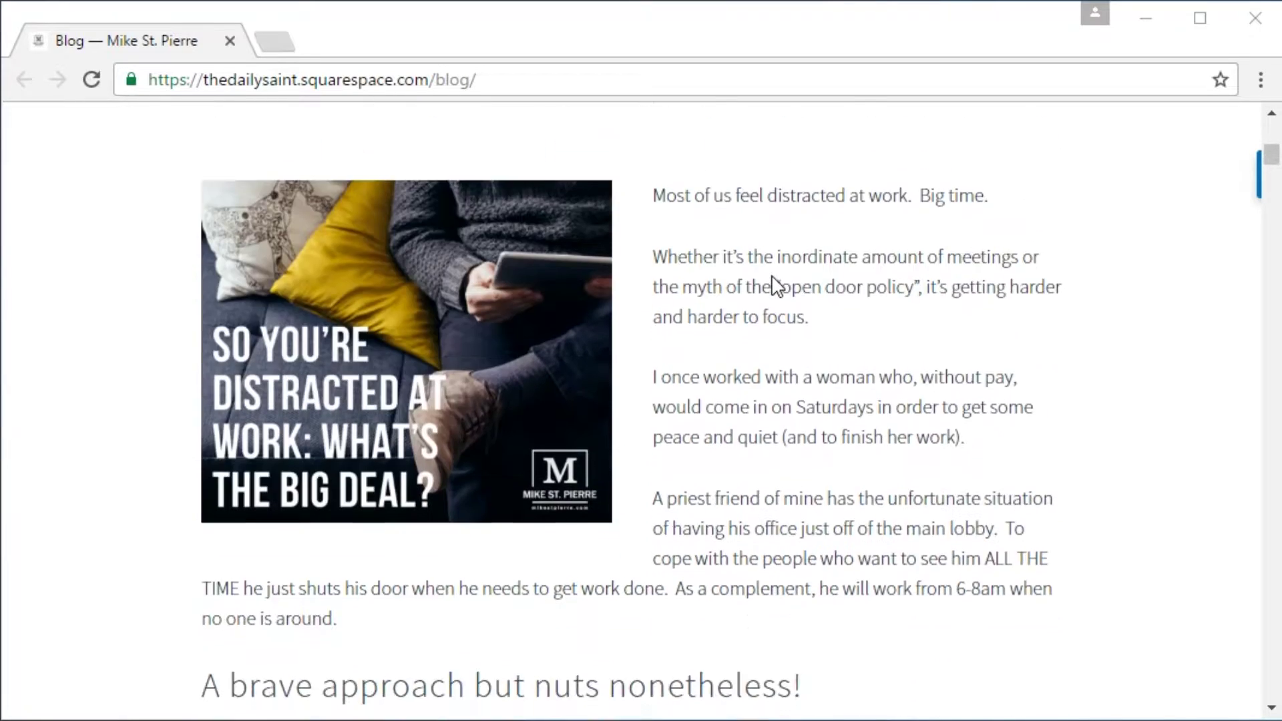
left_click_drag(652, 192, 993, 615)
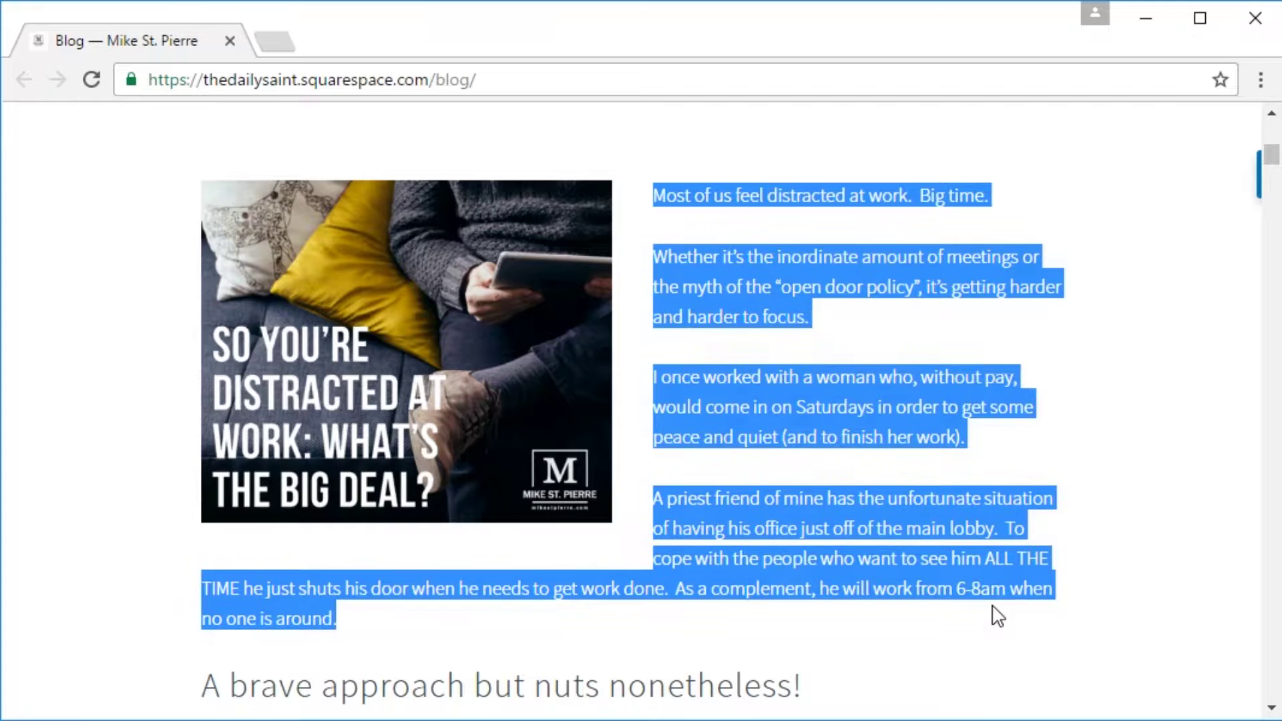
key("ctrl+F12")
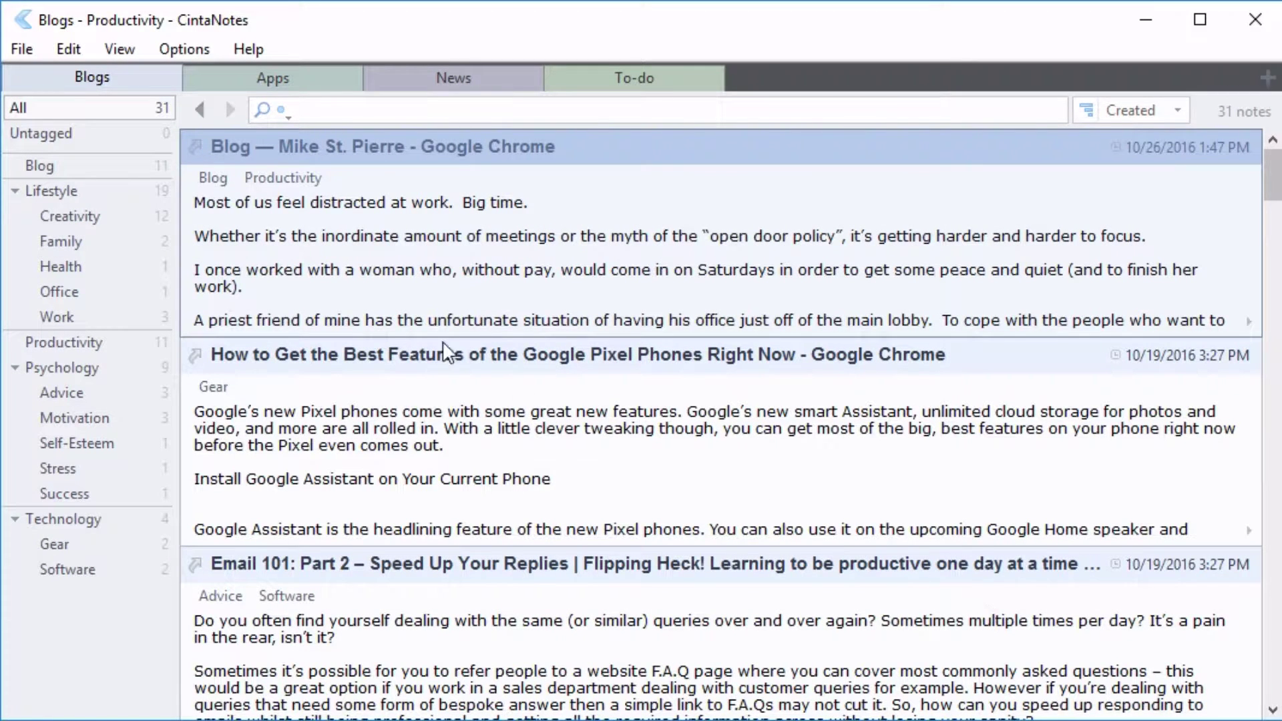
Undo the most recent Blog Rule application in the Rules Log, then close the log.
left_click(27, 56)
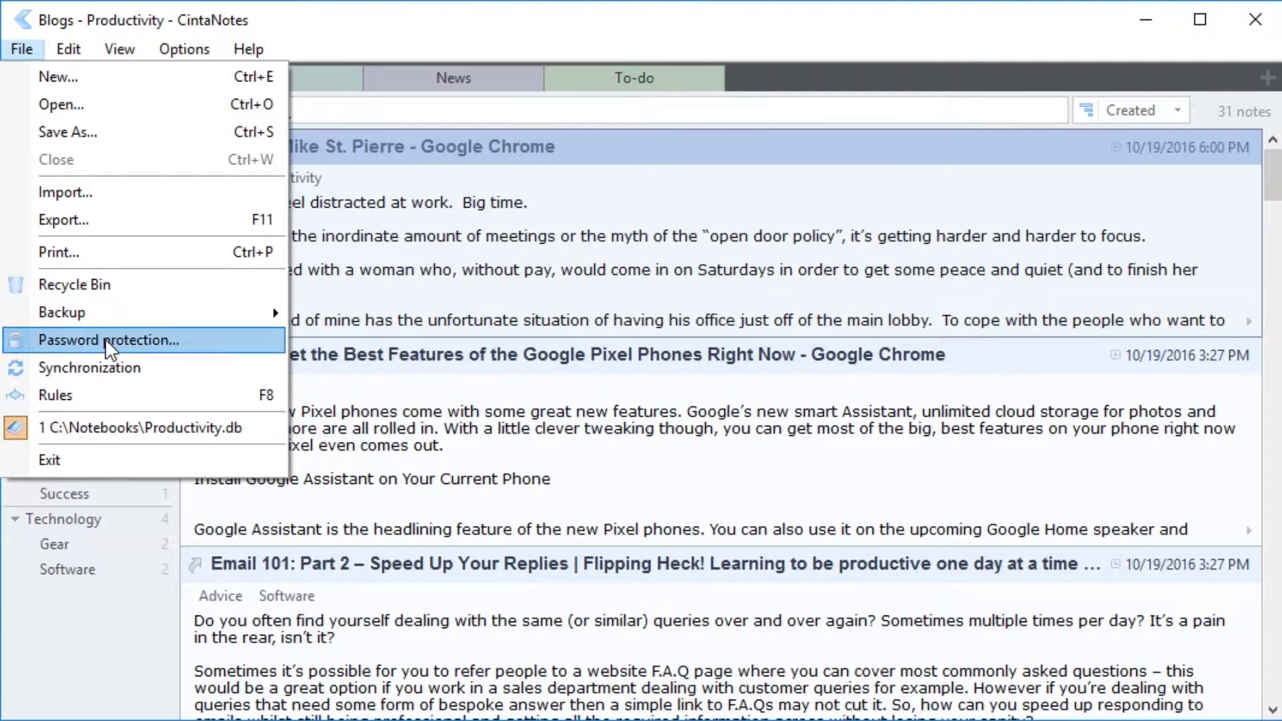
left_click(112, 394)
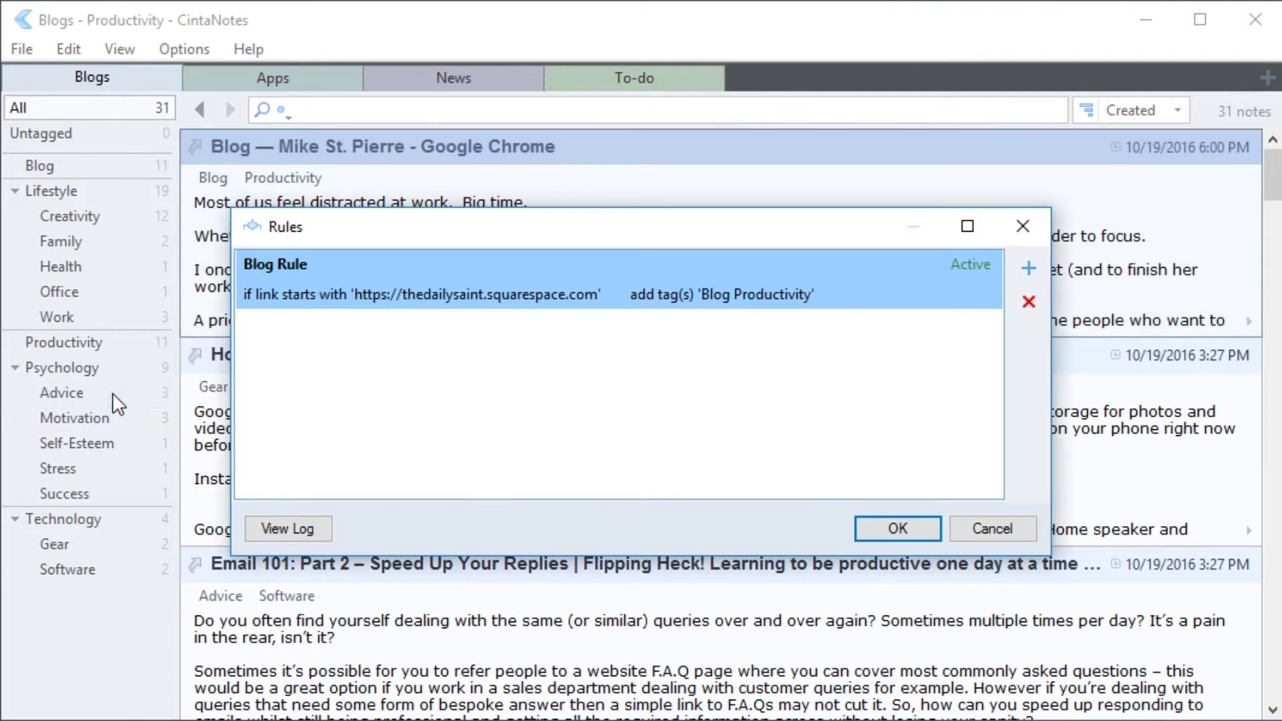
left_click(269, 526)
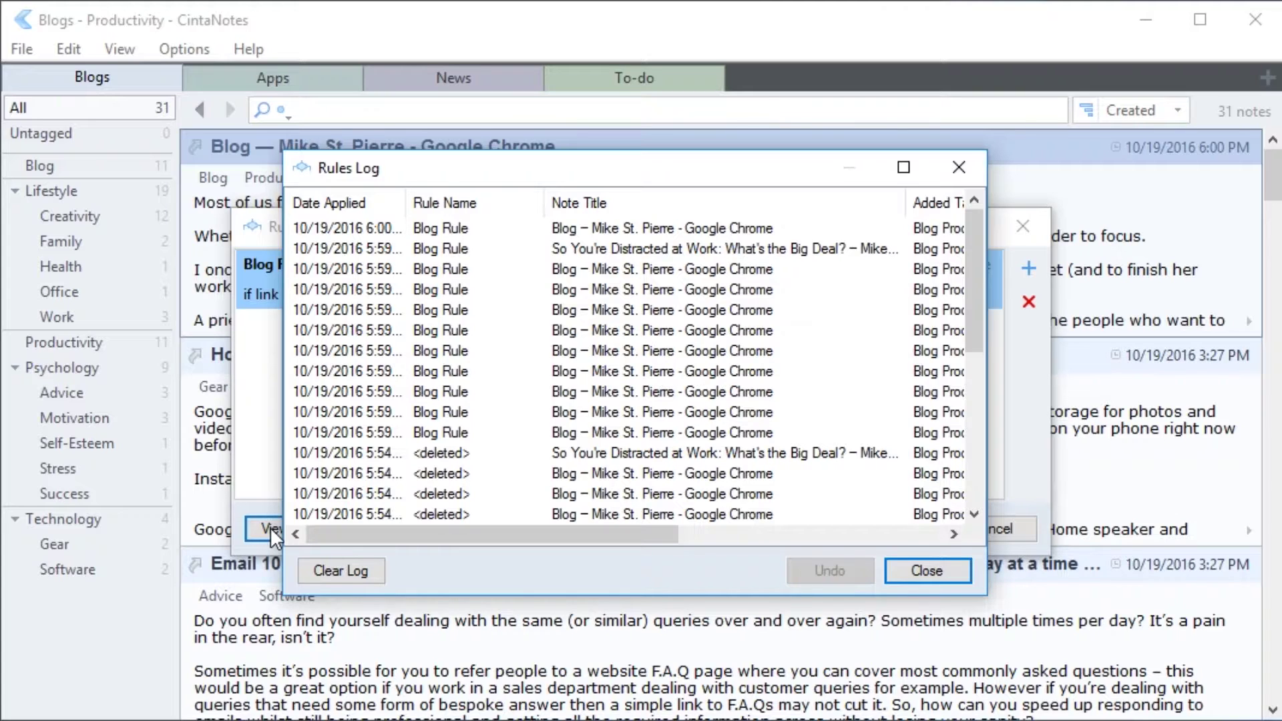
left_click(460, 228)
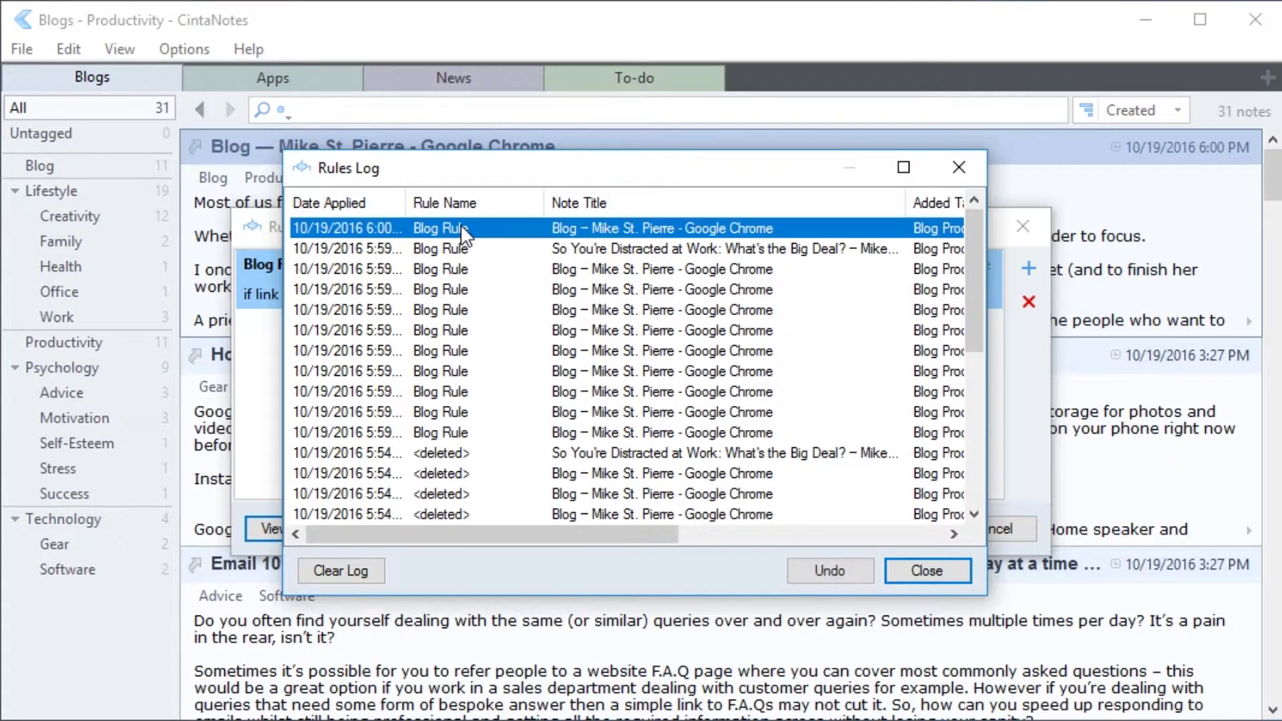
left_click(826, 569)
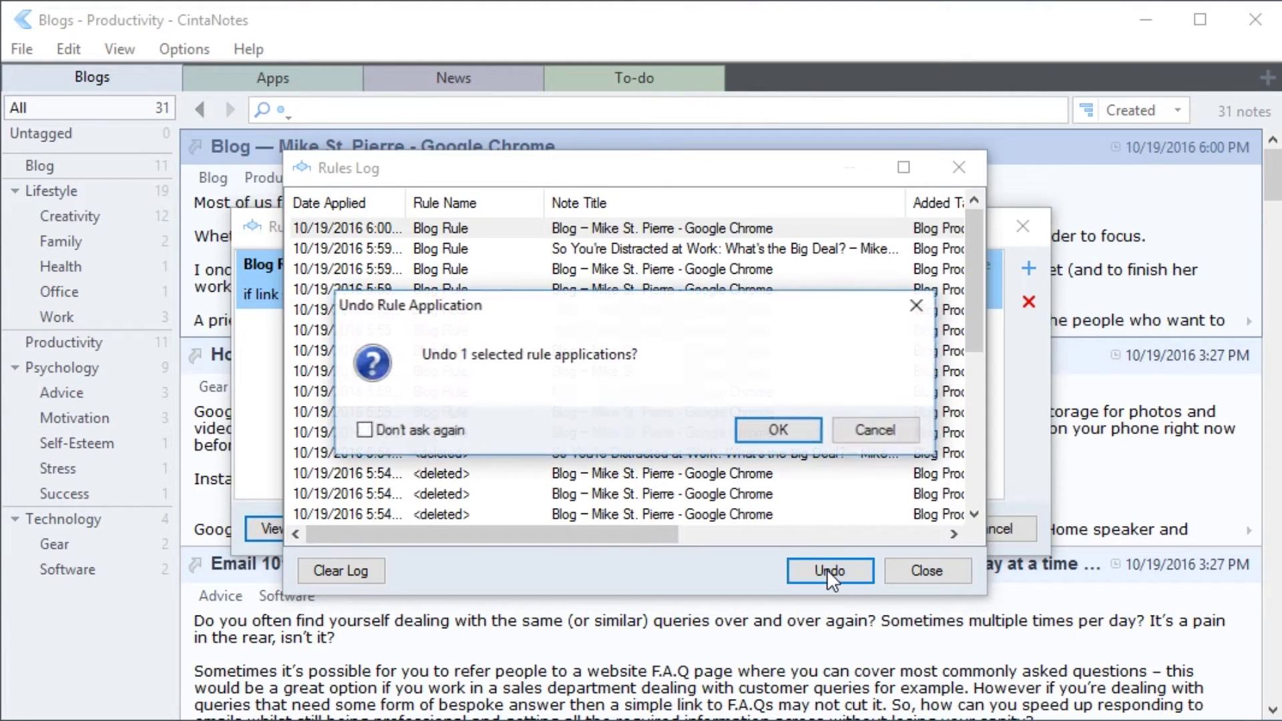
left_click(804, 434)
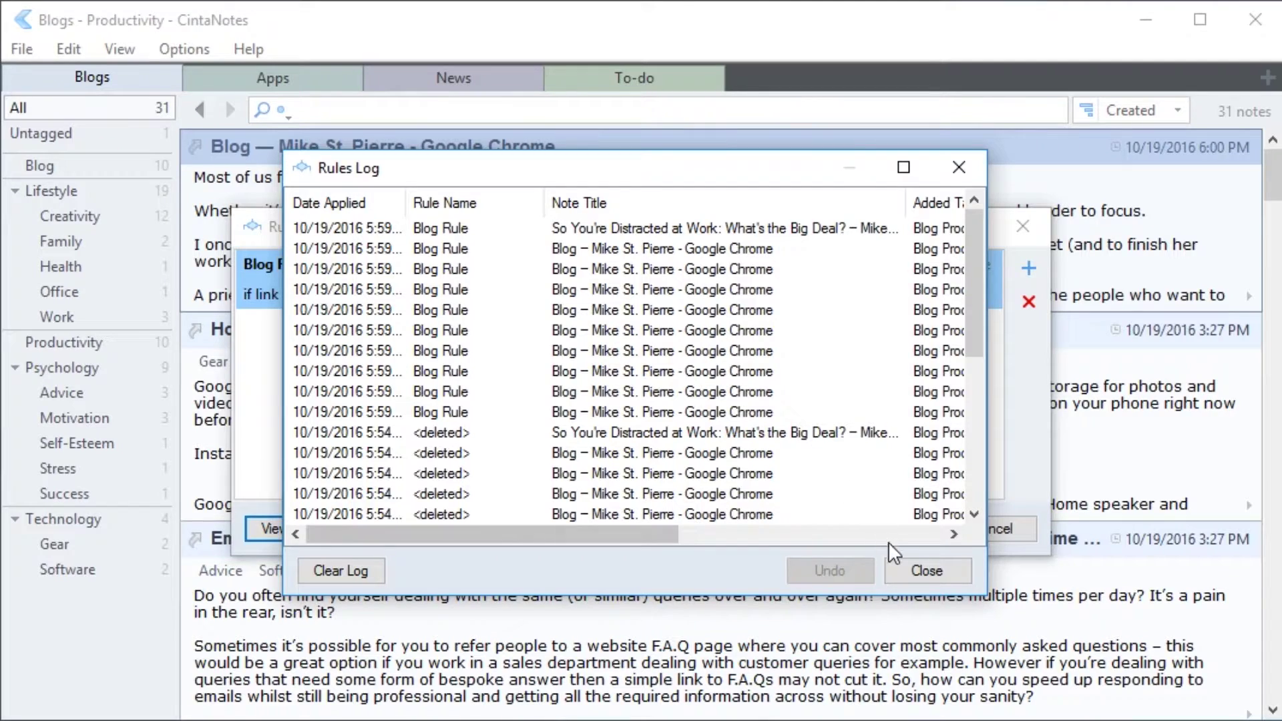
left_click(927, 570)
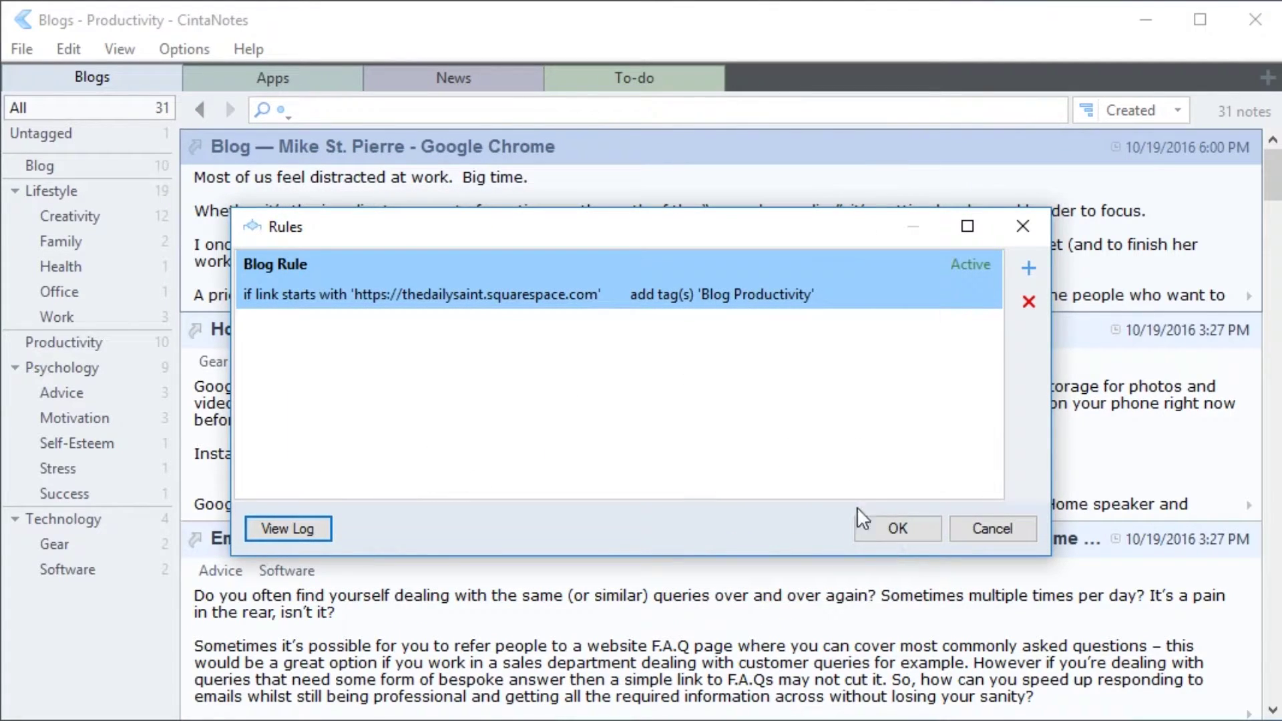
Deactivate Blog Rule, then delete it from the rules list.
double_click(693, 291)
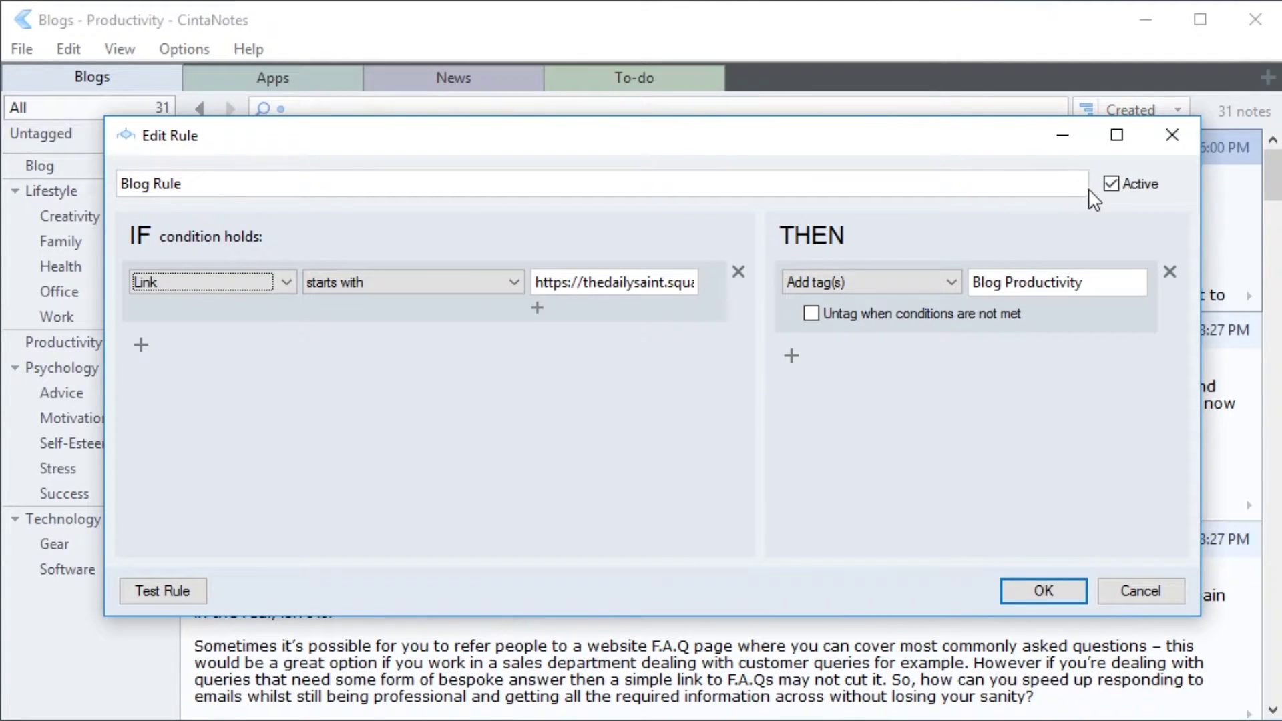
left_click(1109, 184)
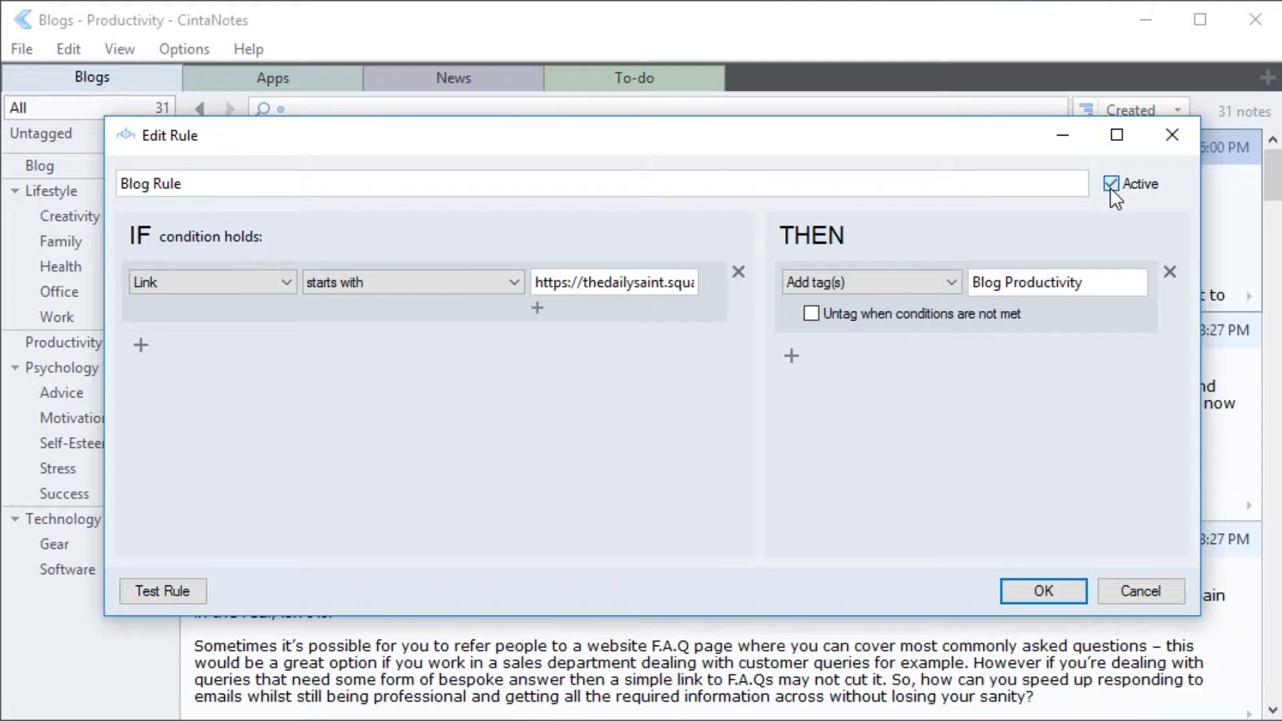
left_click(1064, 586)
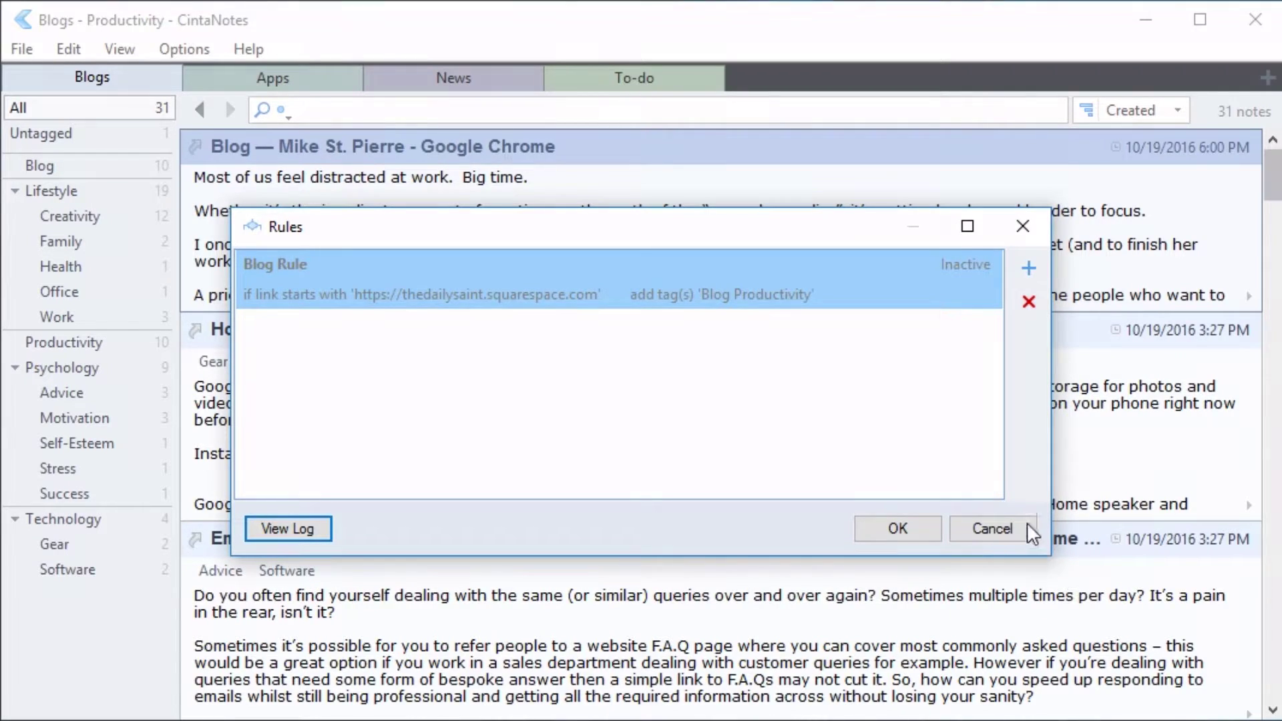
left_click(1029, 303)
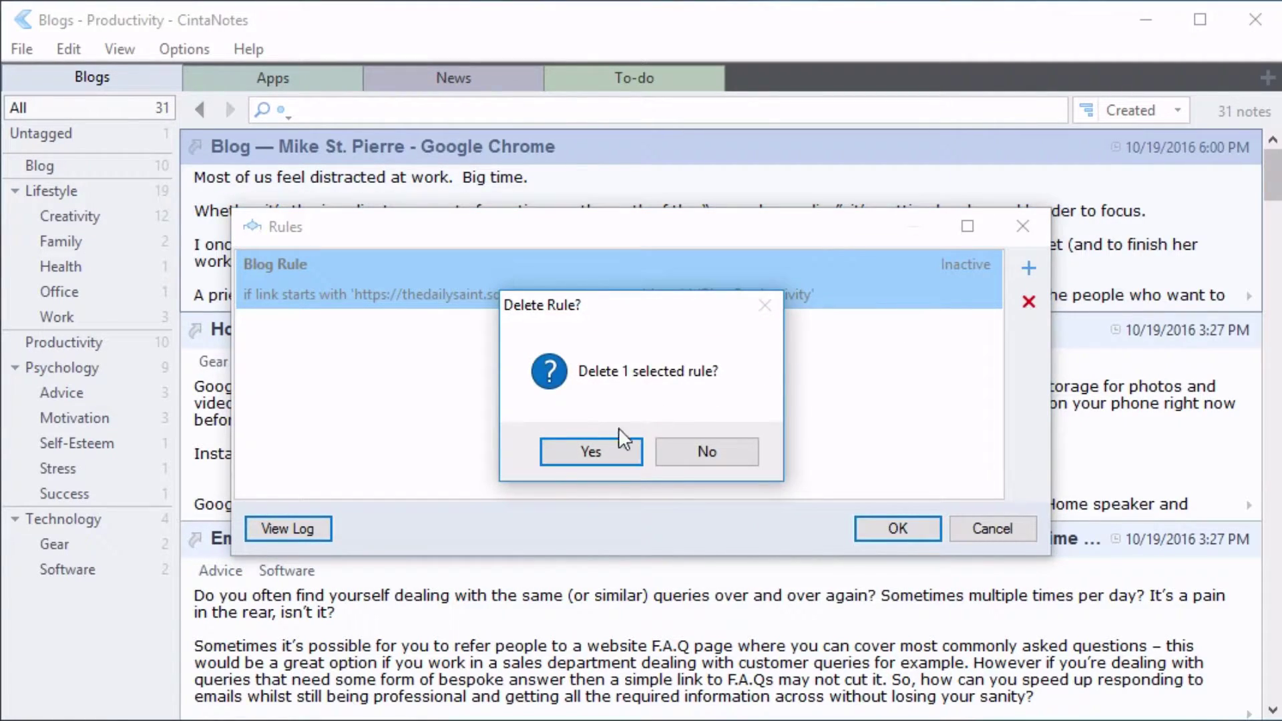
left_click(593, 452)
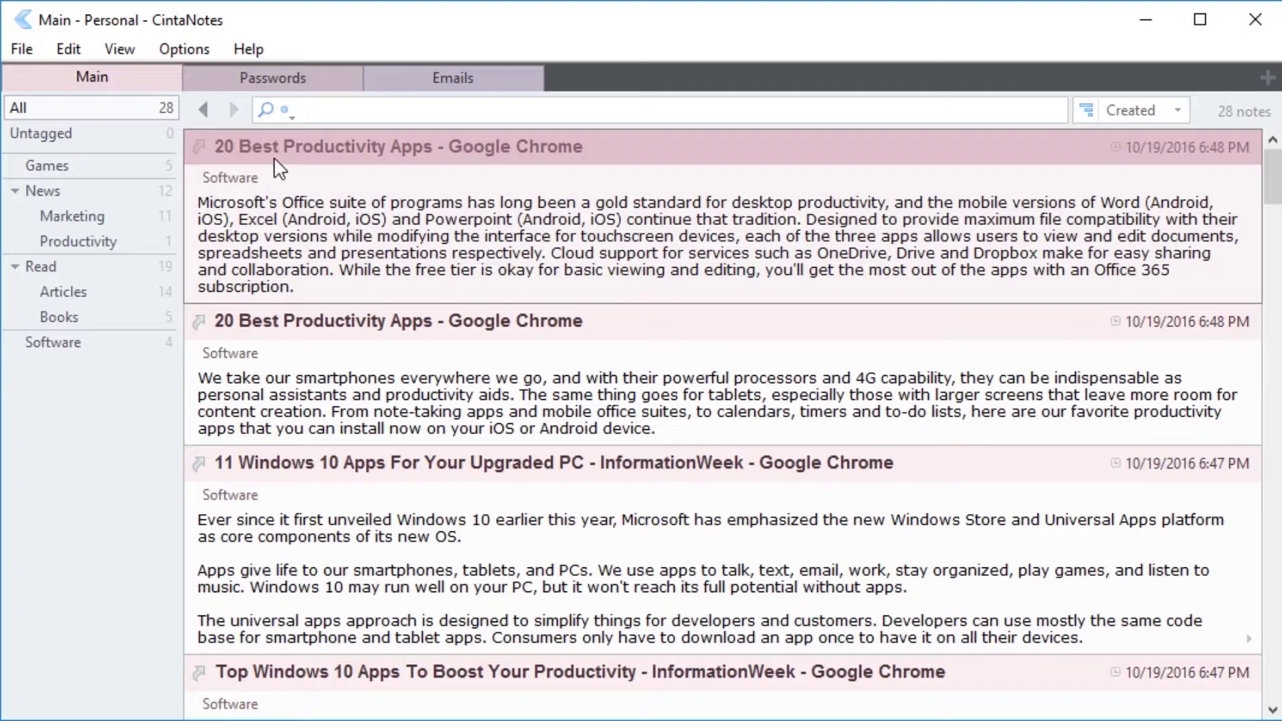
Start a new blank rule in the Personal notebook's Rules list.
left_click(22, 50)
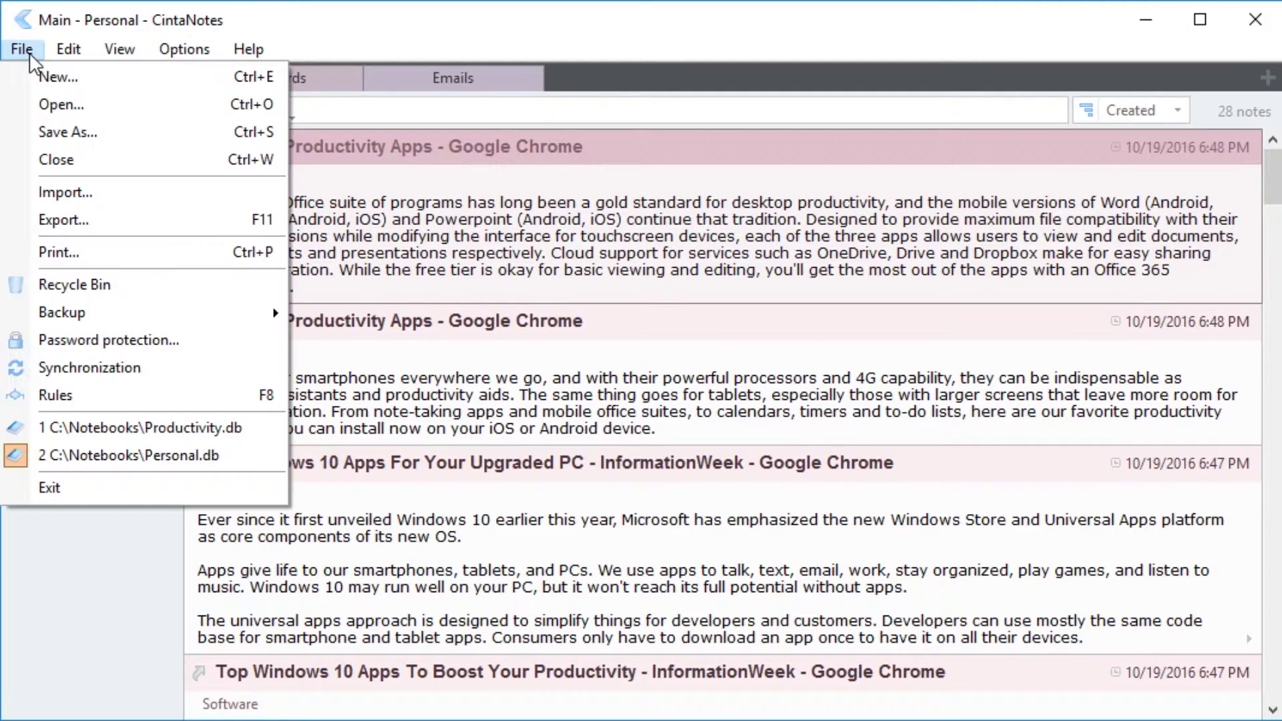
left_click(73, 399)
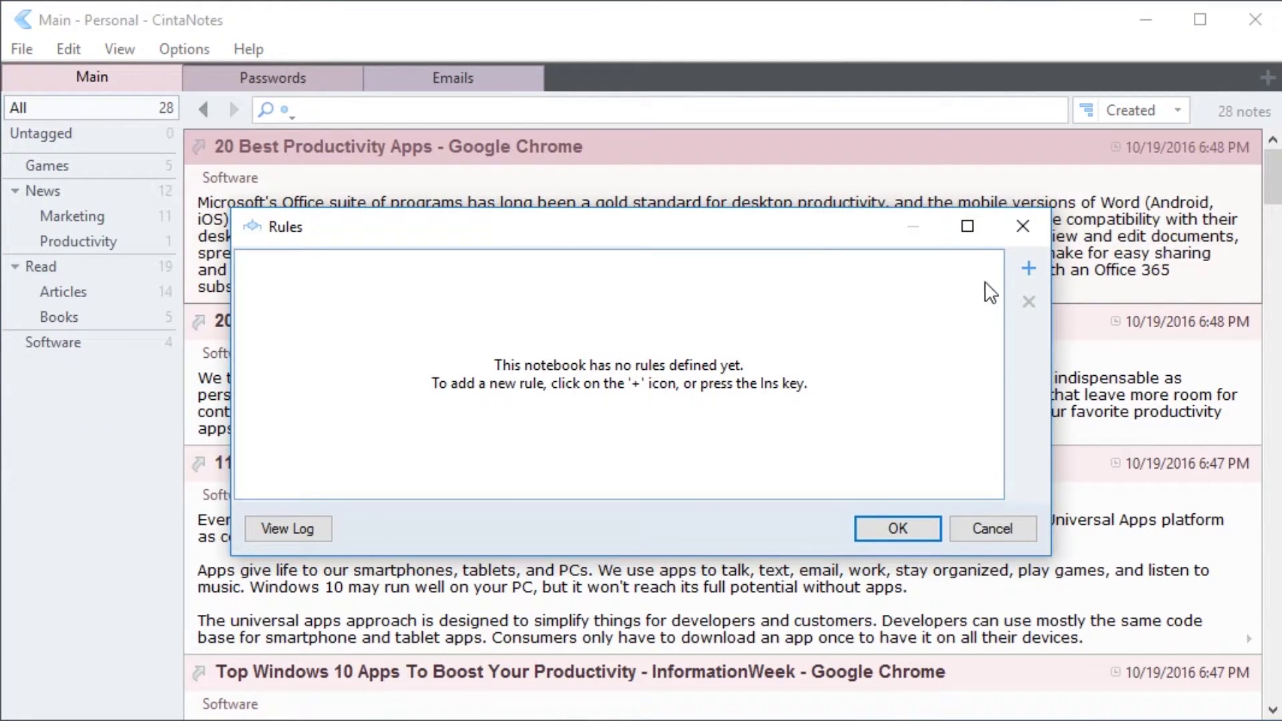
left_click(1028, 267)
Set the rule condition to Text contains 'Action' and the tag to add to 'Genre/Action'.
left_click(252, 282)
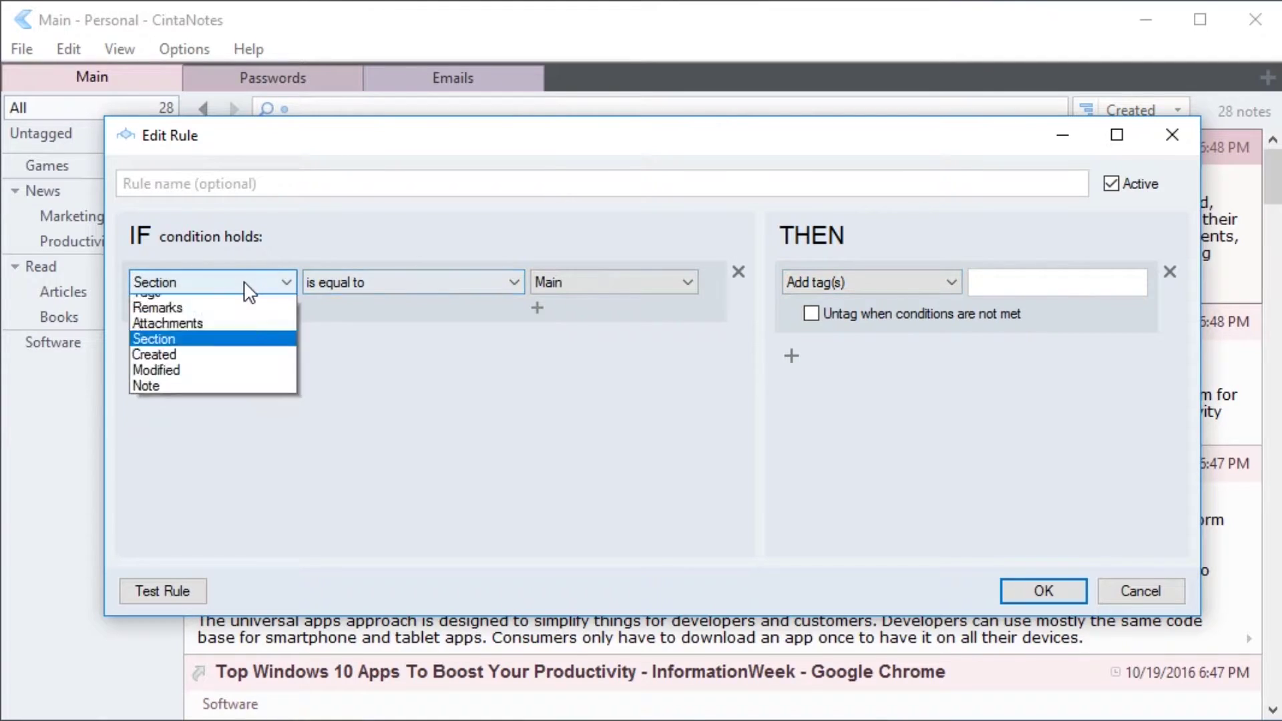
left_click(230, 330)
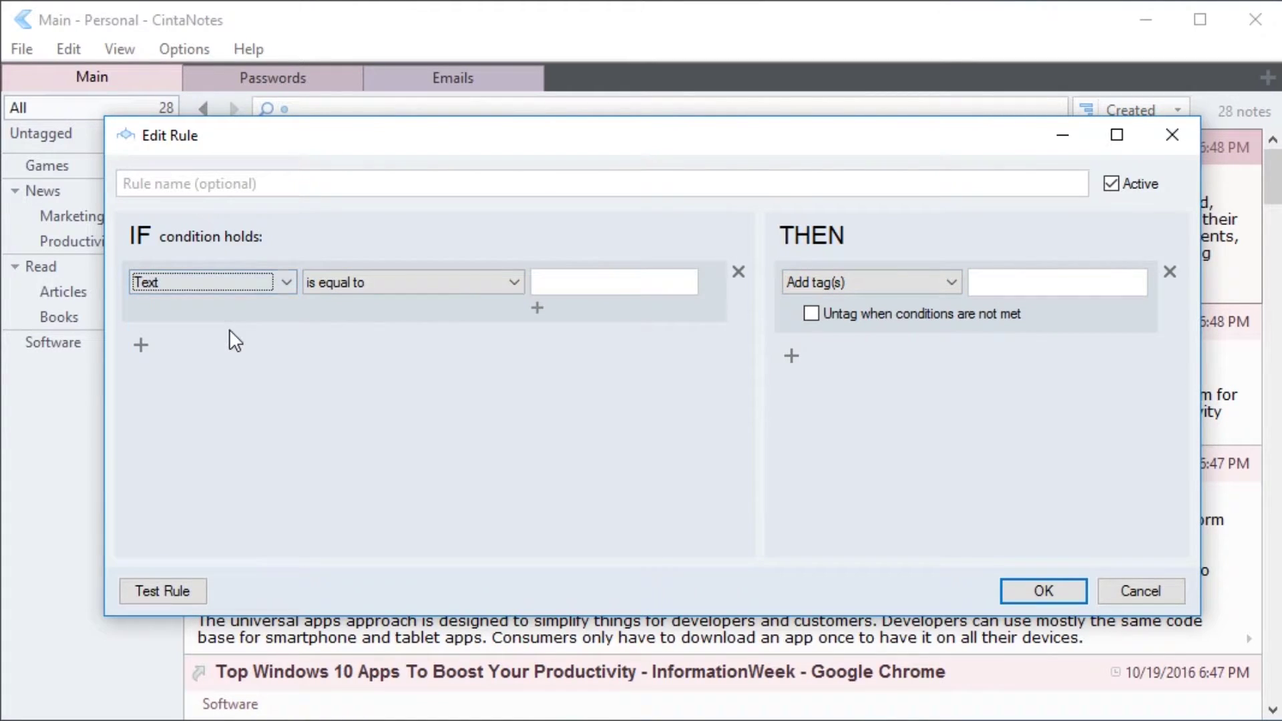
left_click(346, 285)
left_click(357, 298)
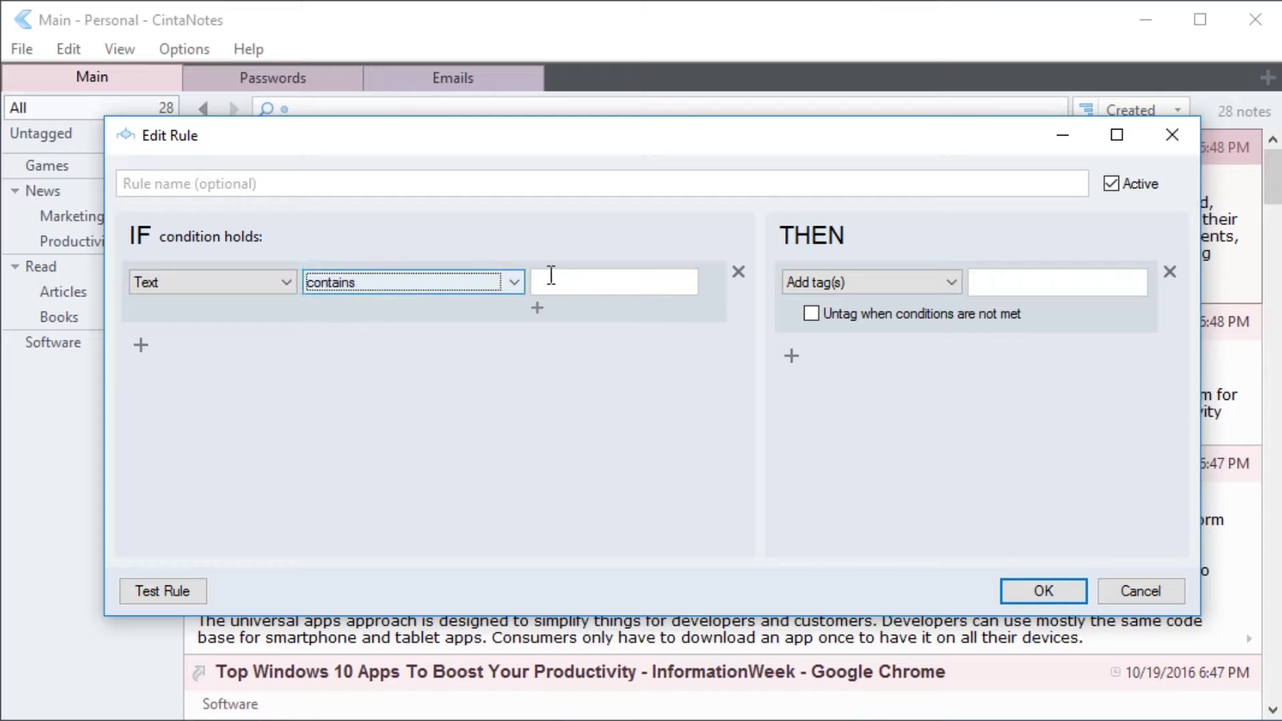
left_click(570, 275)
type("Action")
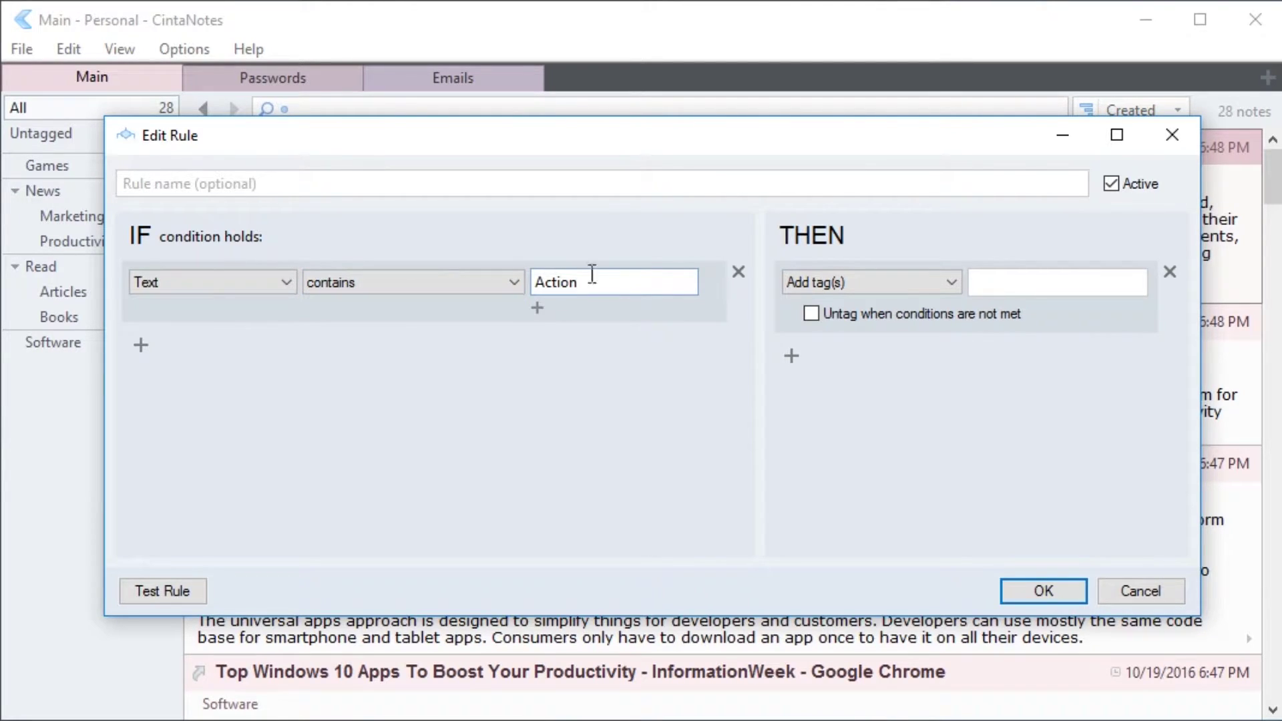
left_click(992, 277)
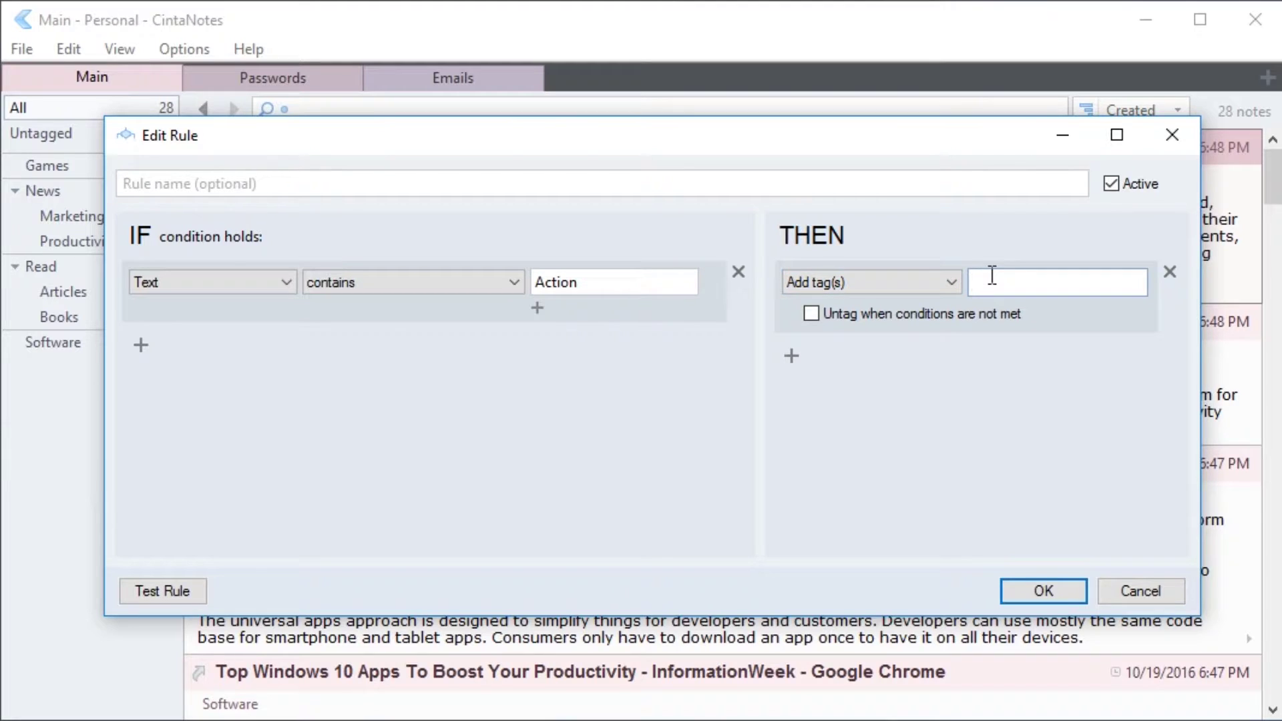
type("Genre/Action")
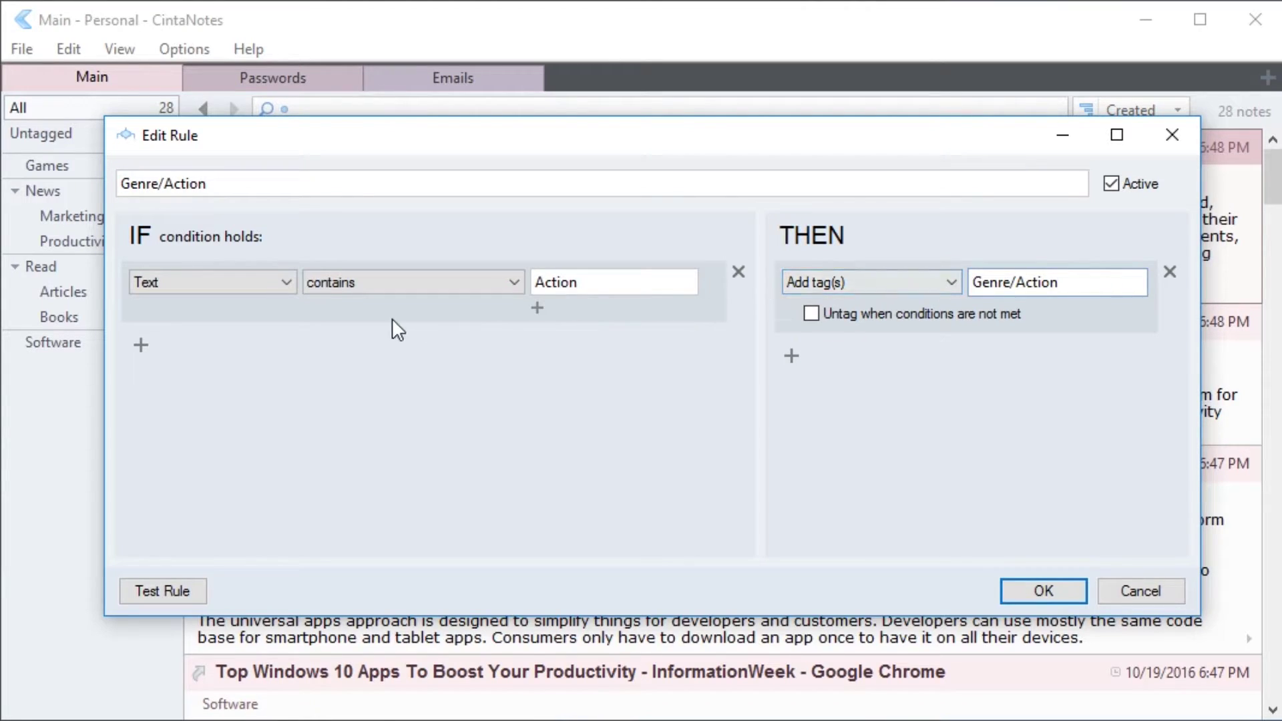
left_click(141, 346)
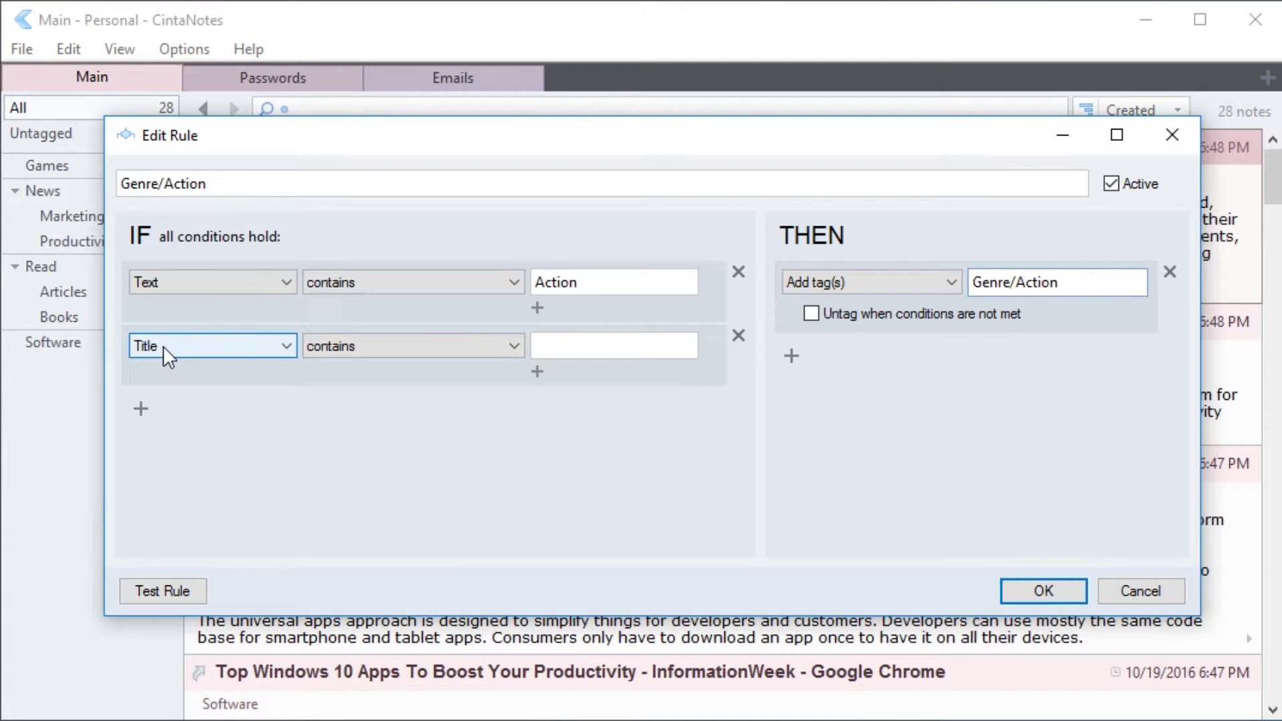
left_click(198, 347)
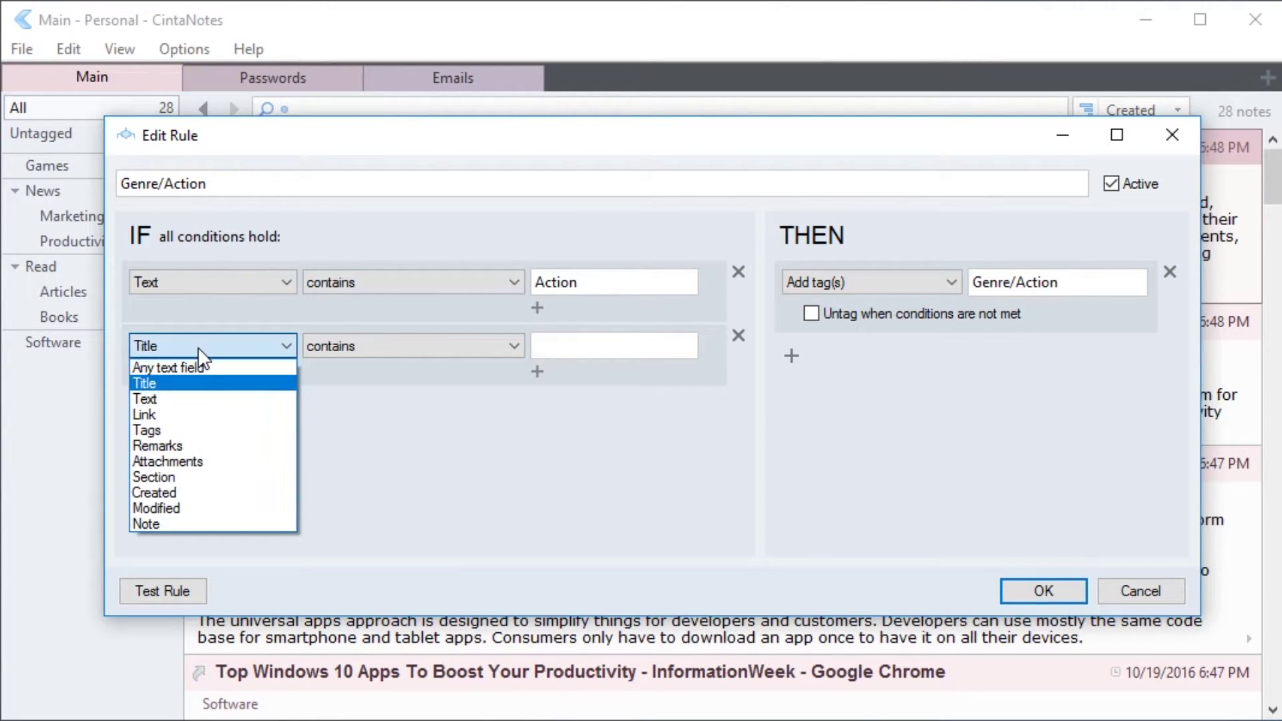
left_click(186, 413)
left_click(358, 348)
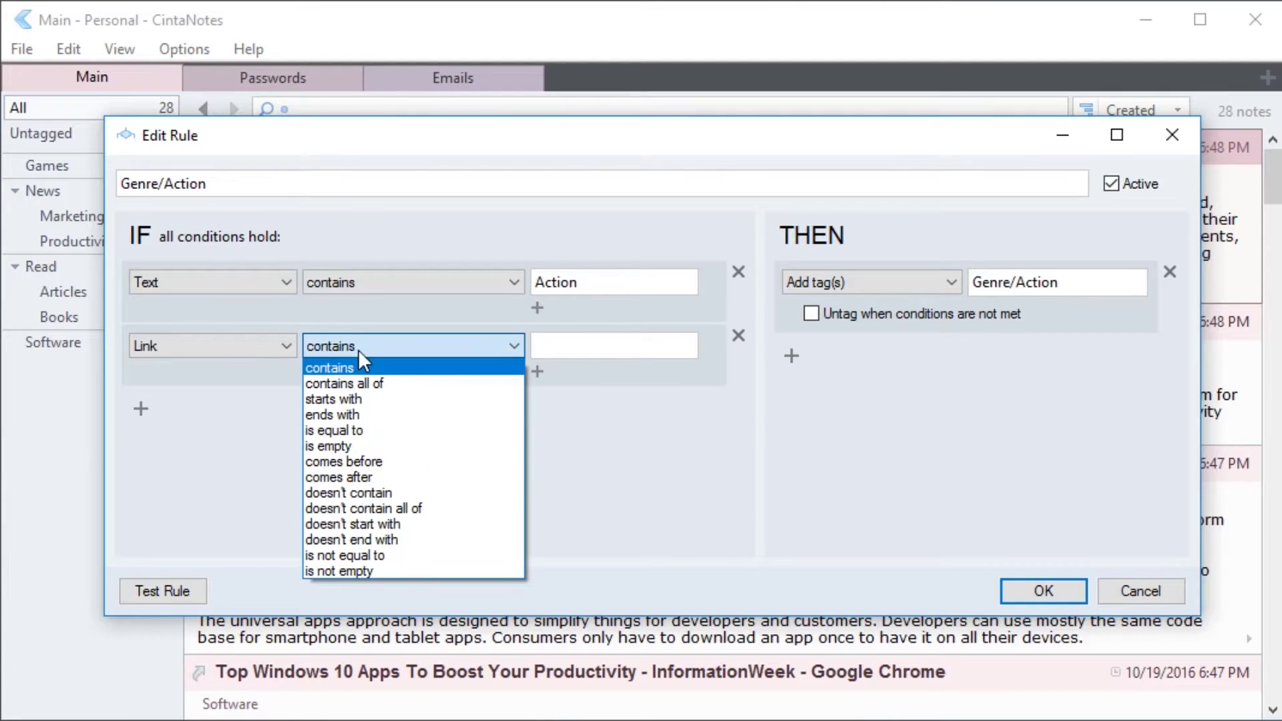
left_click(352, 398)
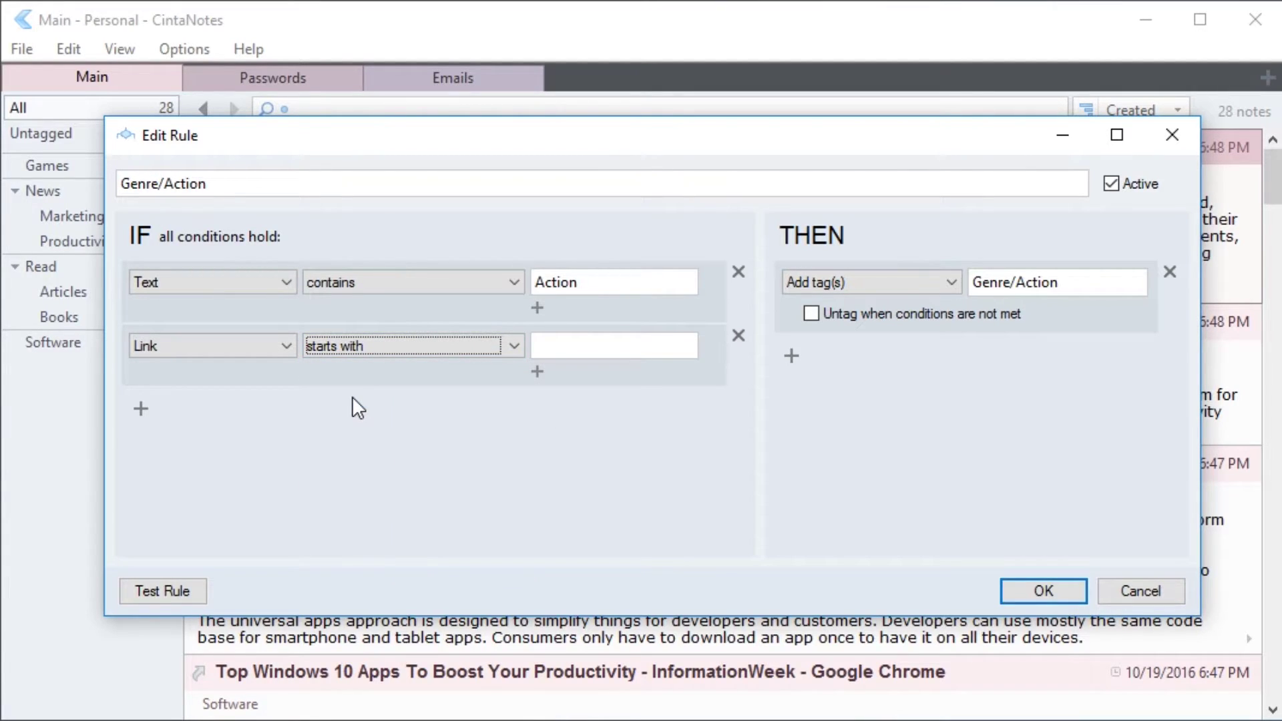
left_click(588, 347)
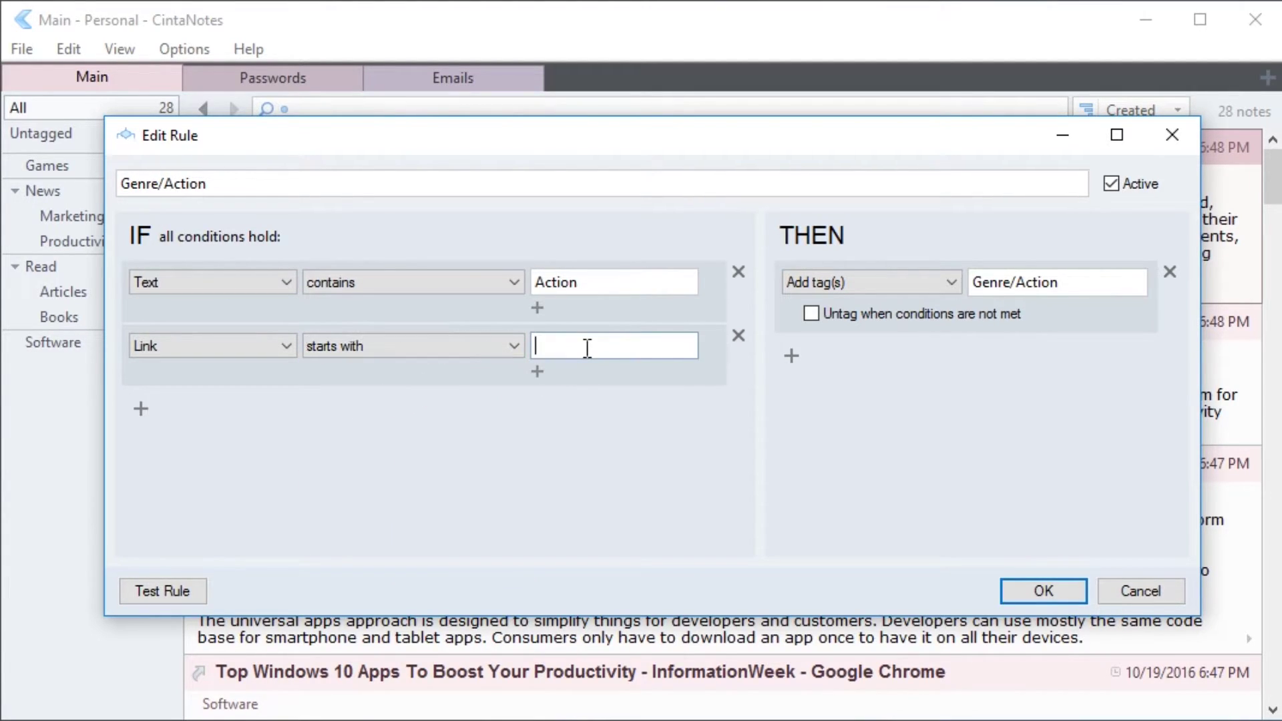
type("http://www.imdb.com")
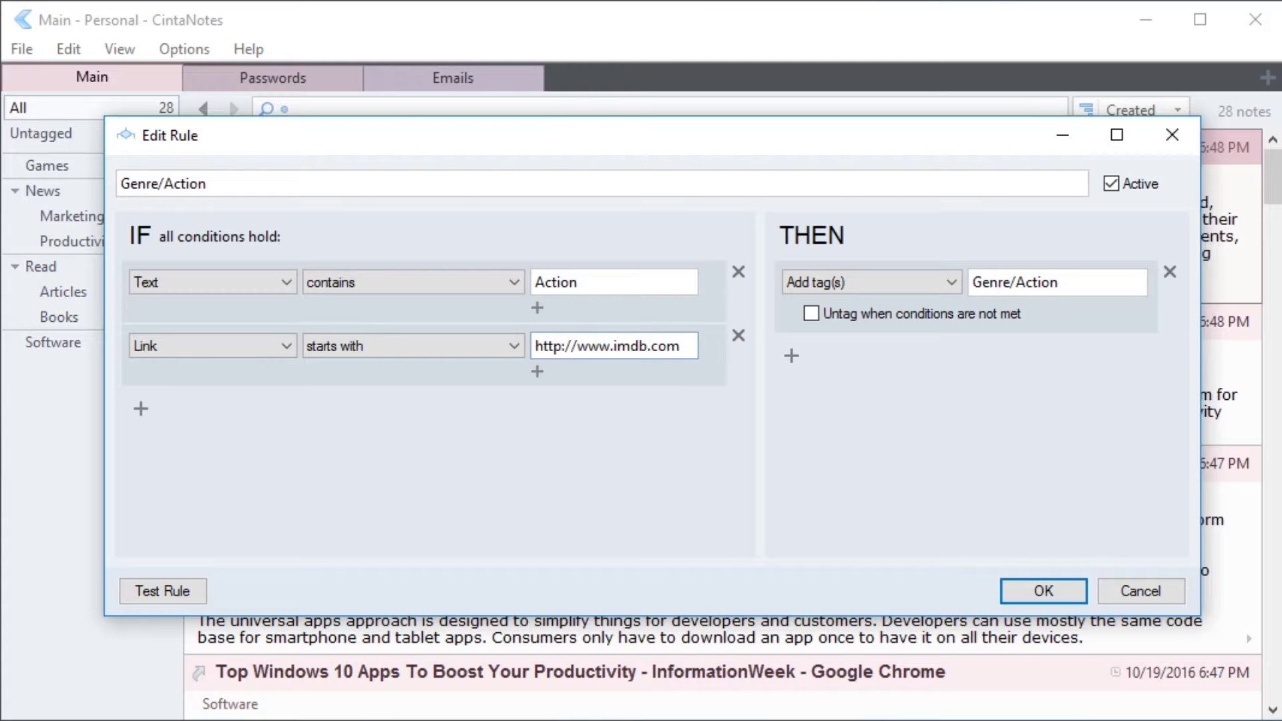
left_click(538, 371)
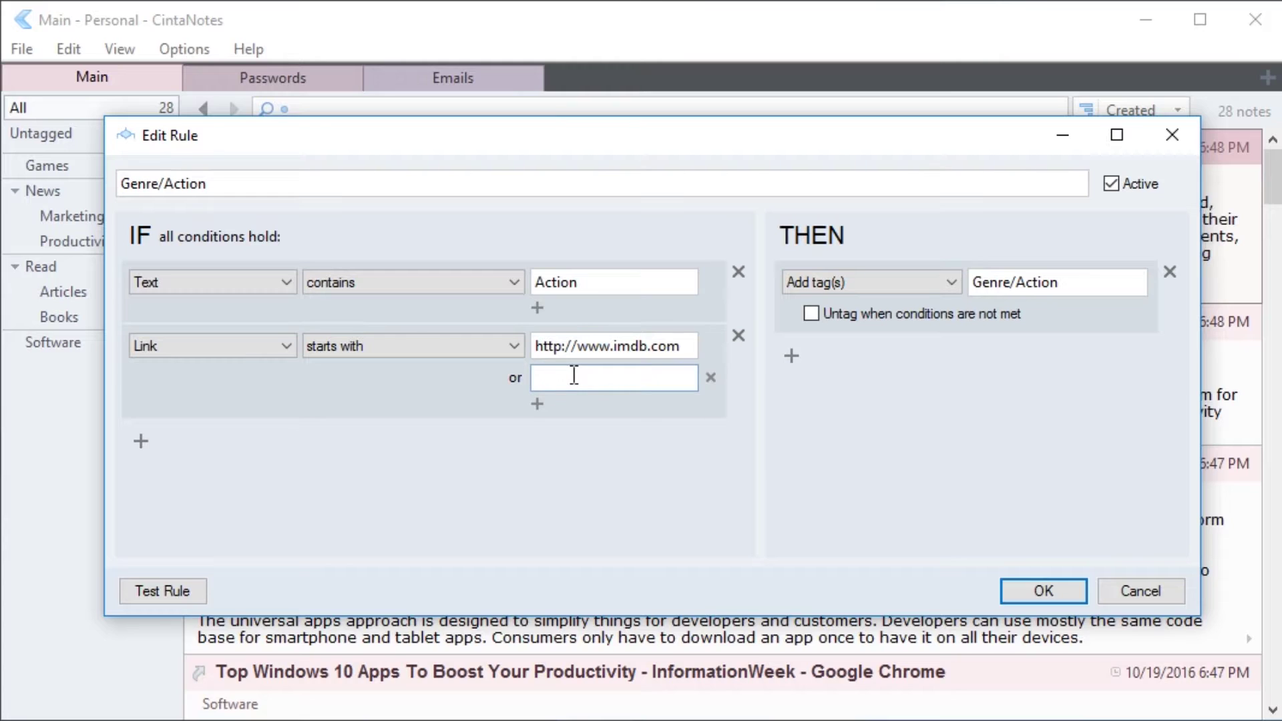
type("https://w")
type("ww.rottentomat")
type("oes.com")
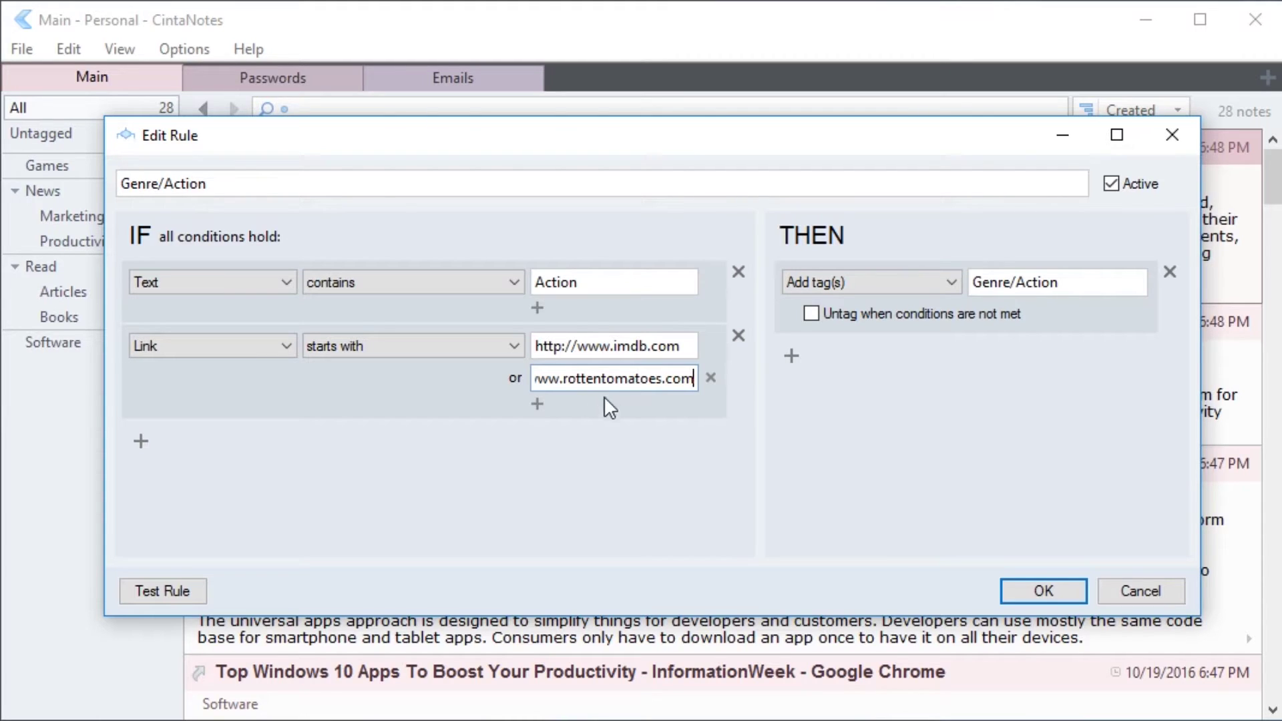
Save the Genre/Action rule and apply it to existing notes.
left_click(1050, 592)
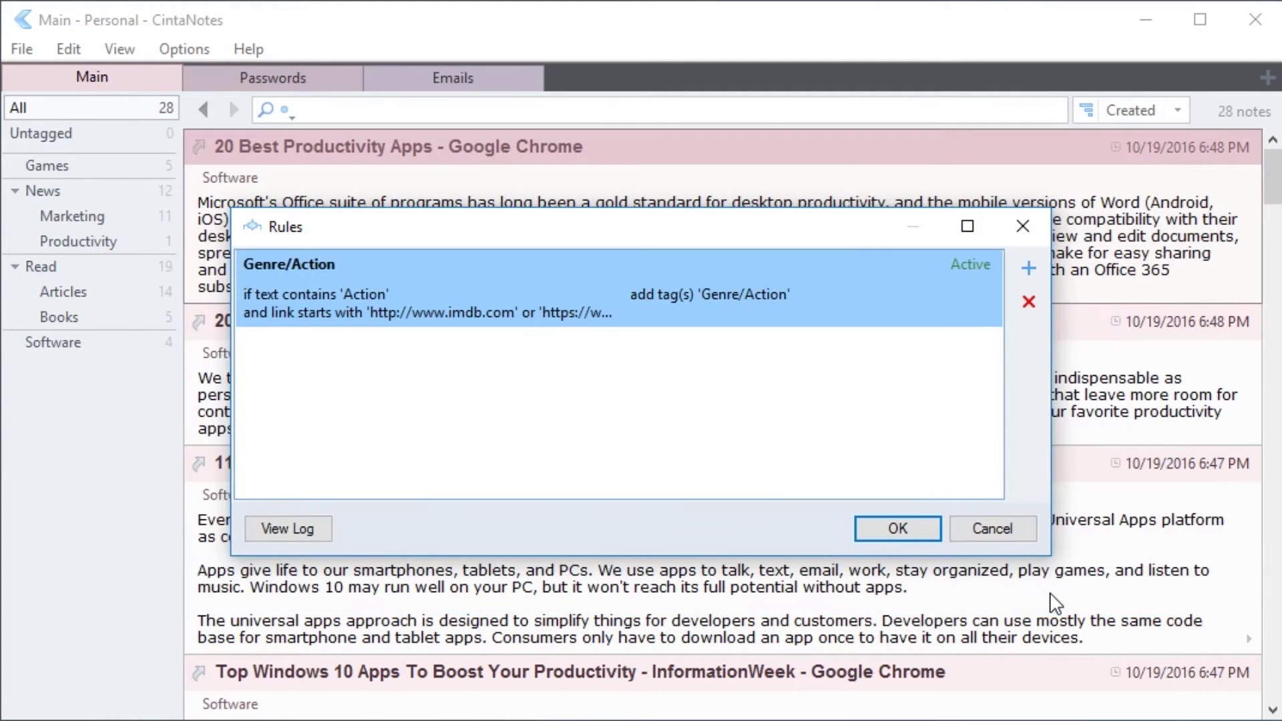
left_click(902, 534)
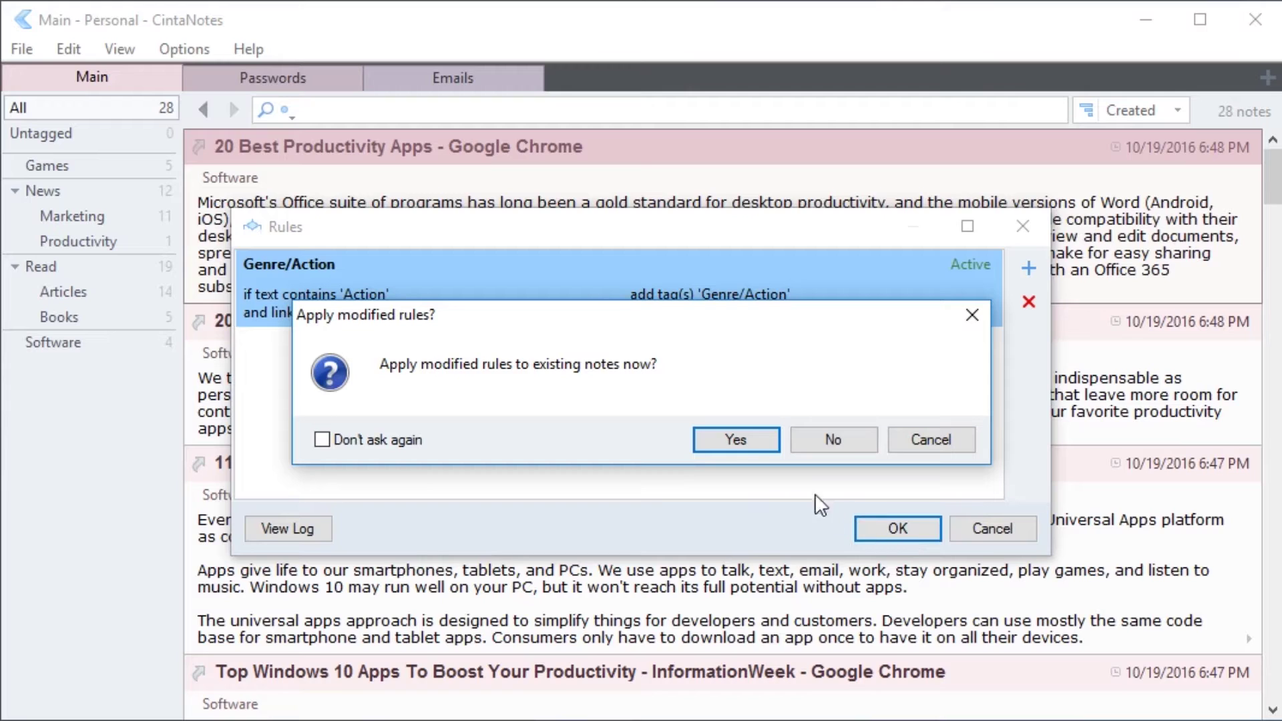
left_click(730, 441)
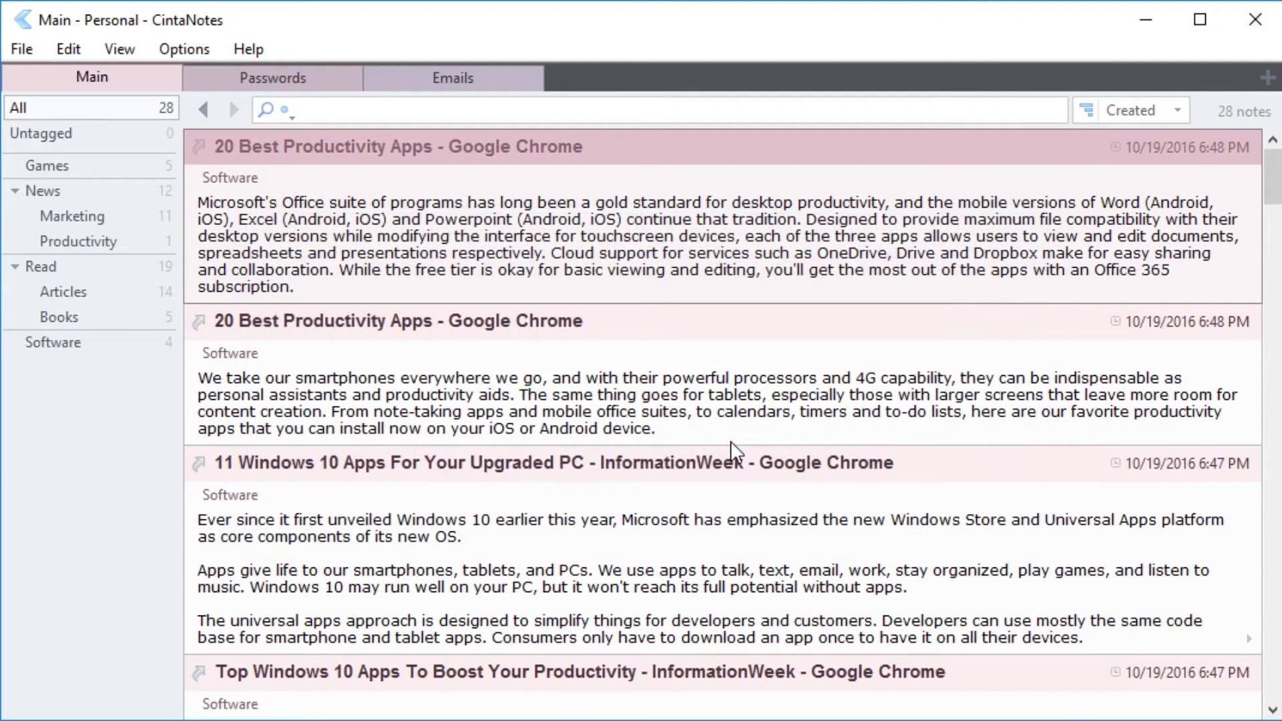
Clip the Batman v Superman IMDb Storyline text through the Genres line into a new CintaNotes note.
left_click(1145, 19)
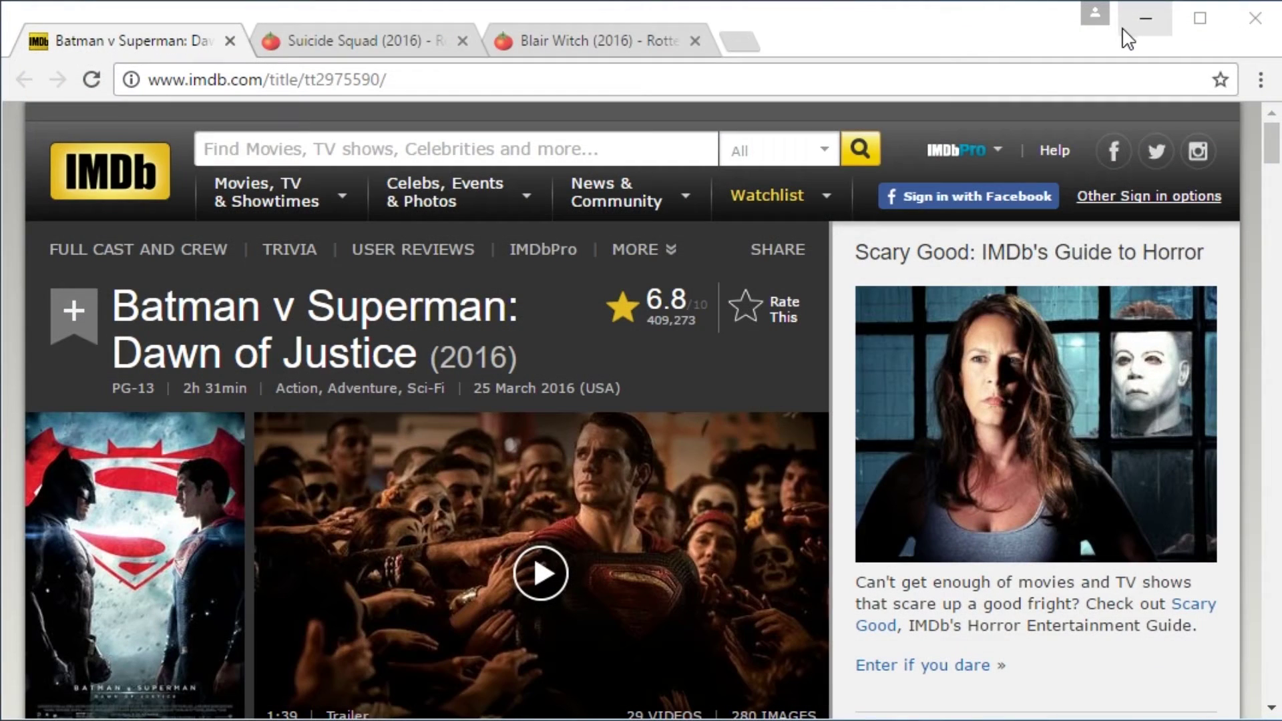
scroll(717, 368, "down", 10)
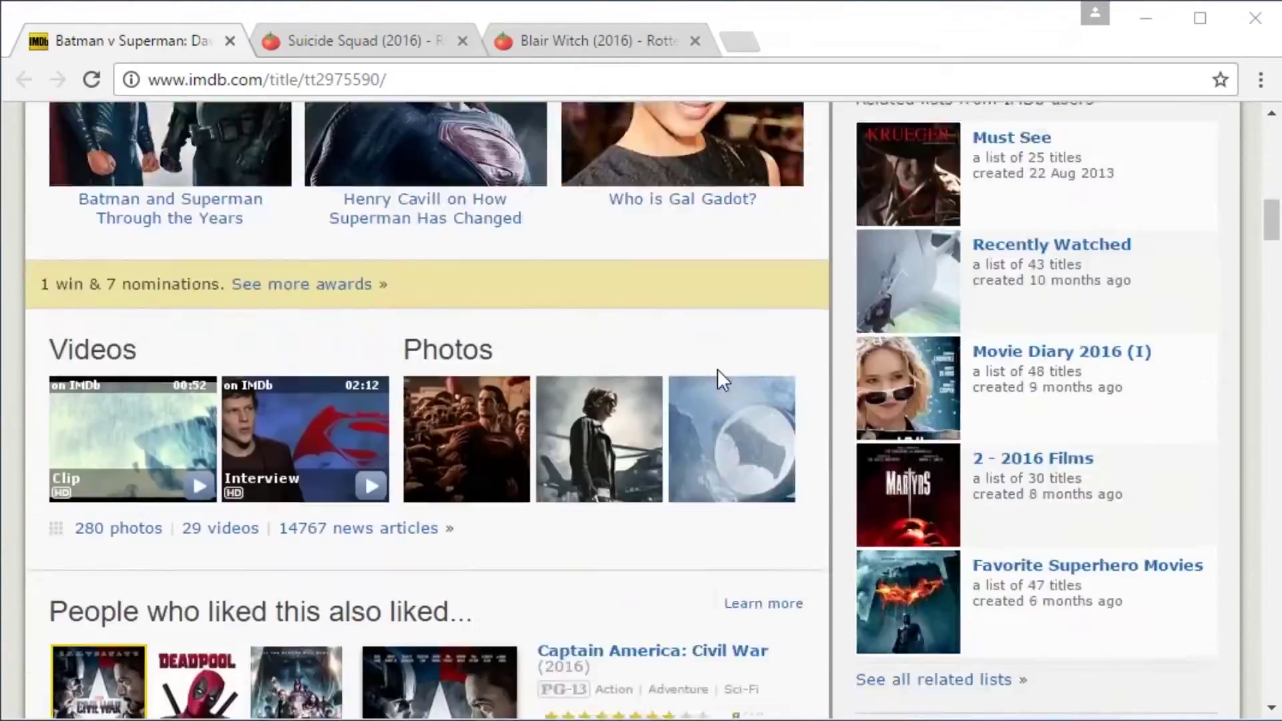
scroll(717, 369, "down", 20)
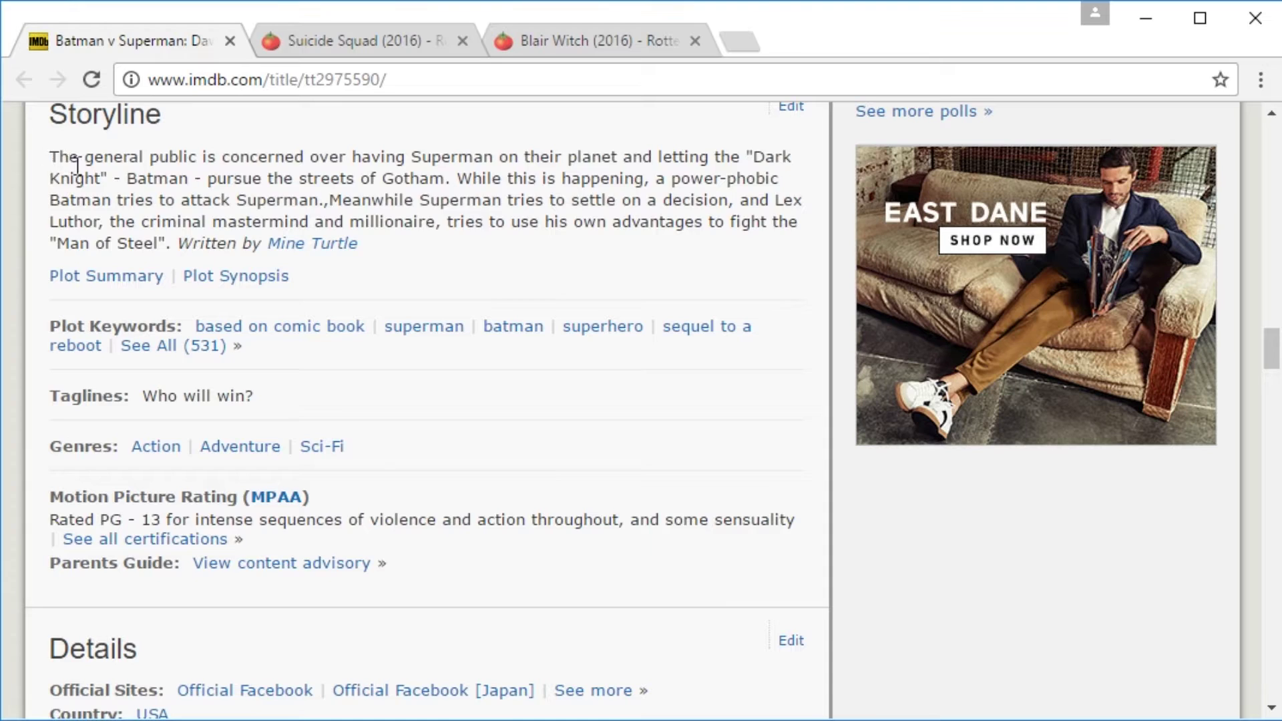
left_click_drag(50, 157, 347, 440)
key("ctrl+F12")
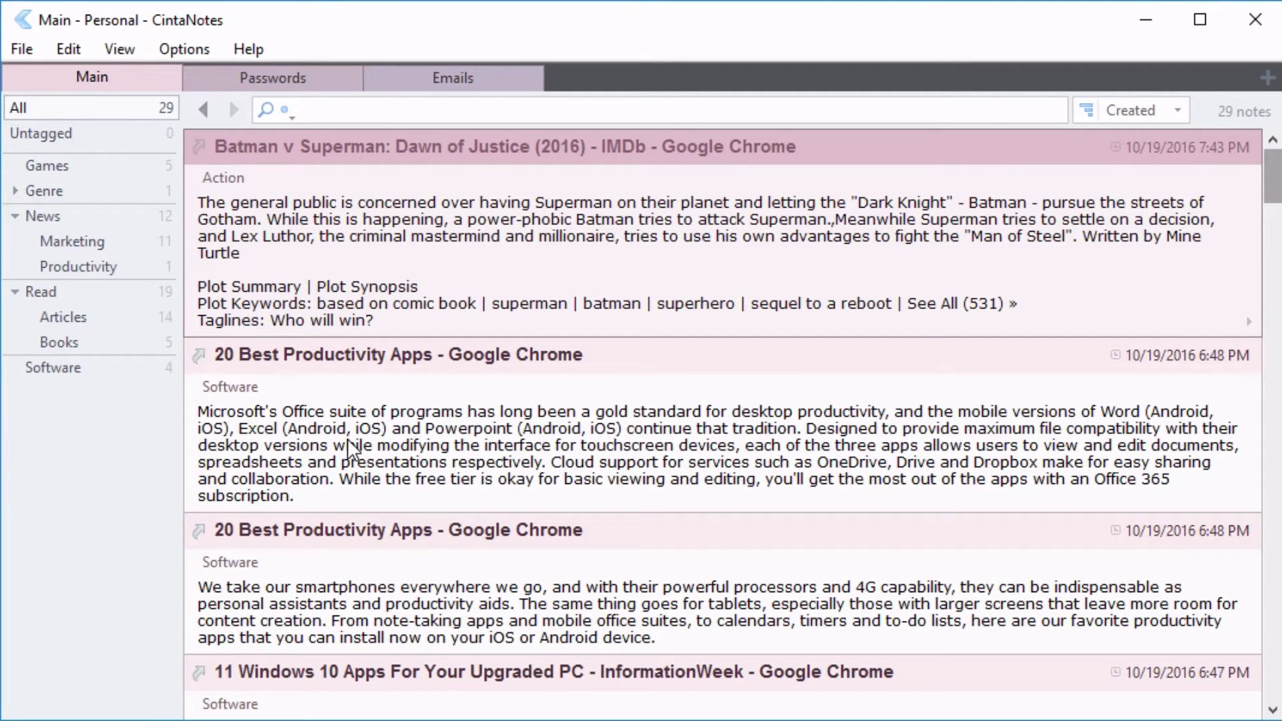
left_click(1143, 20)
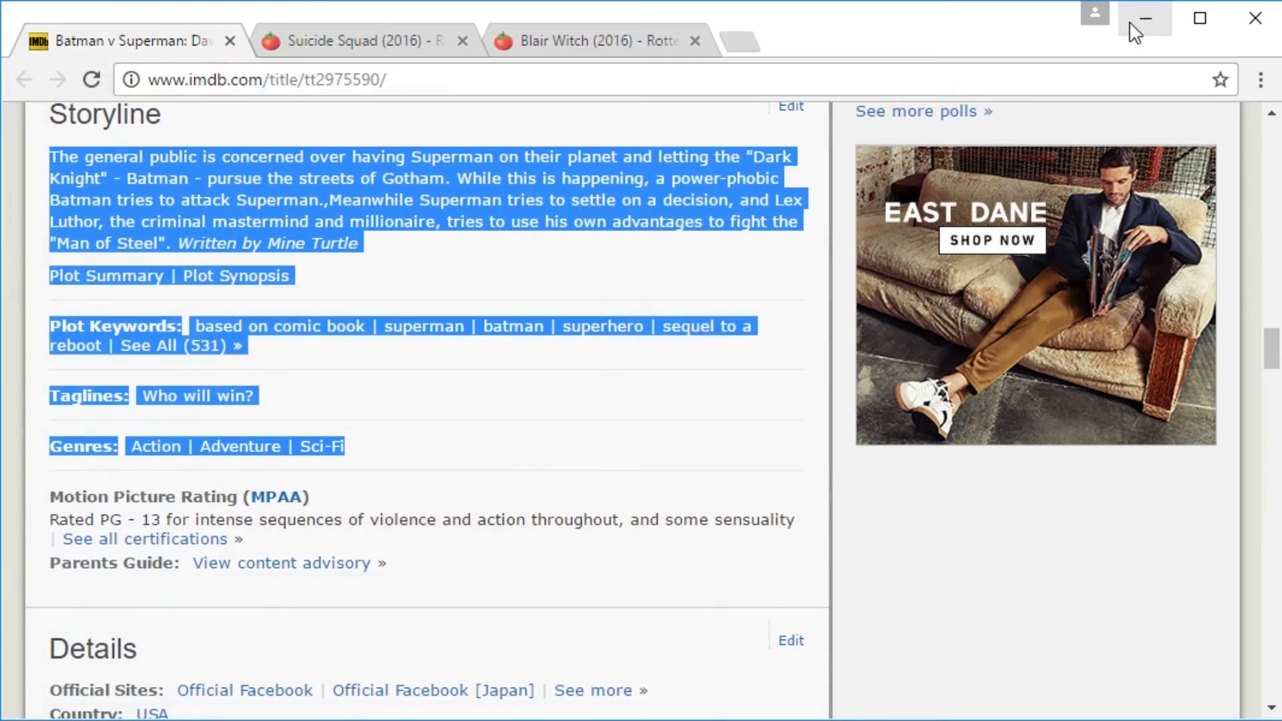
Clip the Suicide Squad Rotten Tomatoes Movie Info paragraph and details into a new note.
left_click(367, 38)
scroll(623, 415, "down", 10)
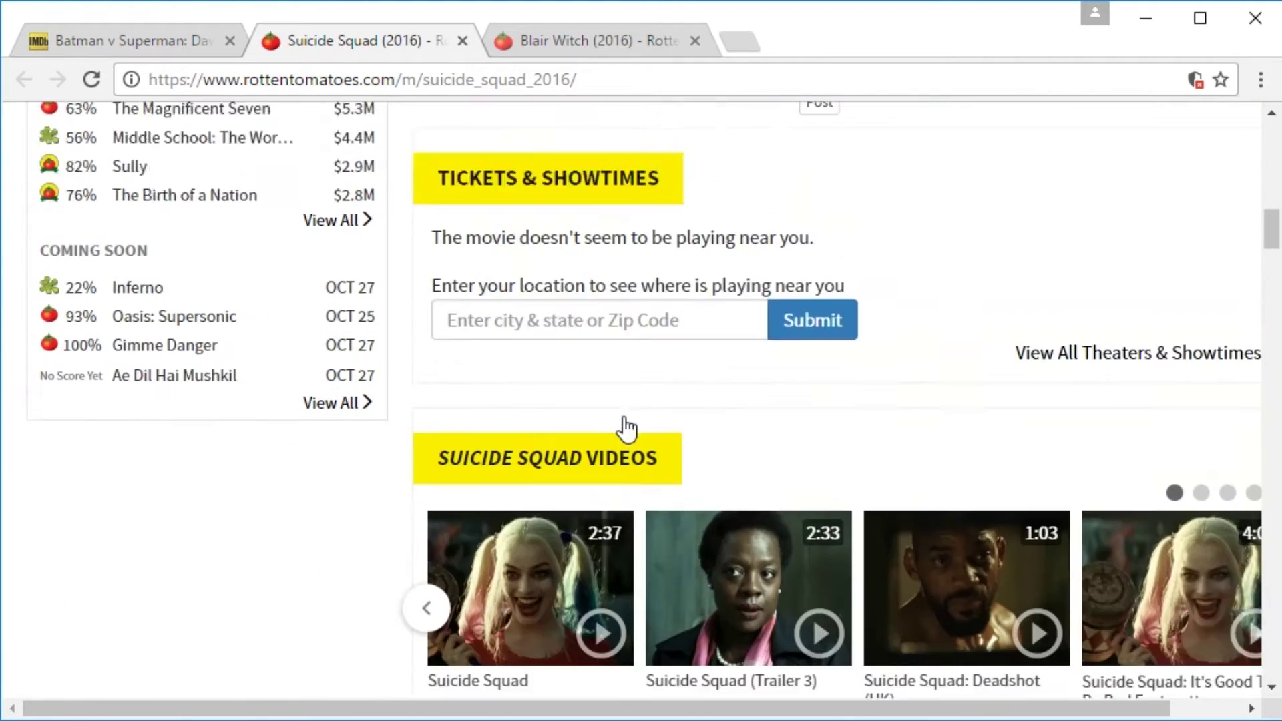
scroll(626, 422, "down", 12)
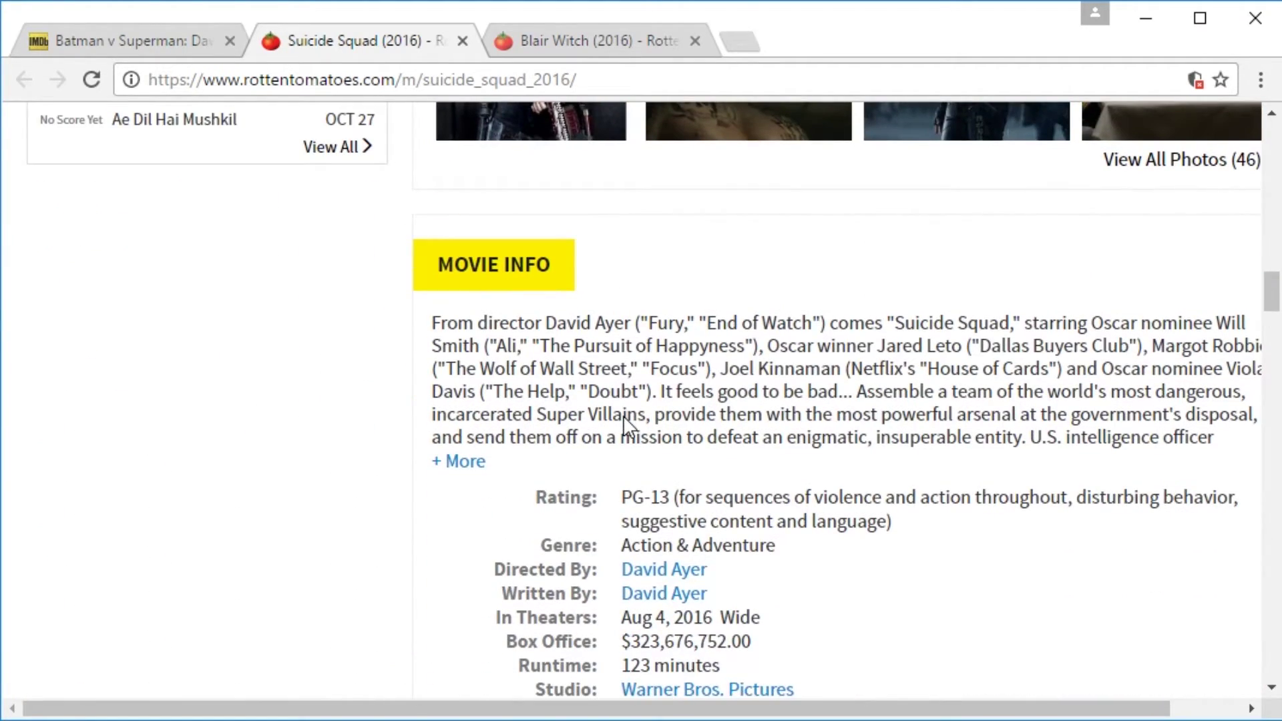
left_click_drag(427, 323, 816, 687)
key("ctrl+F12")
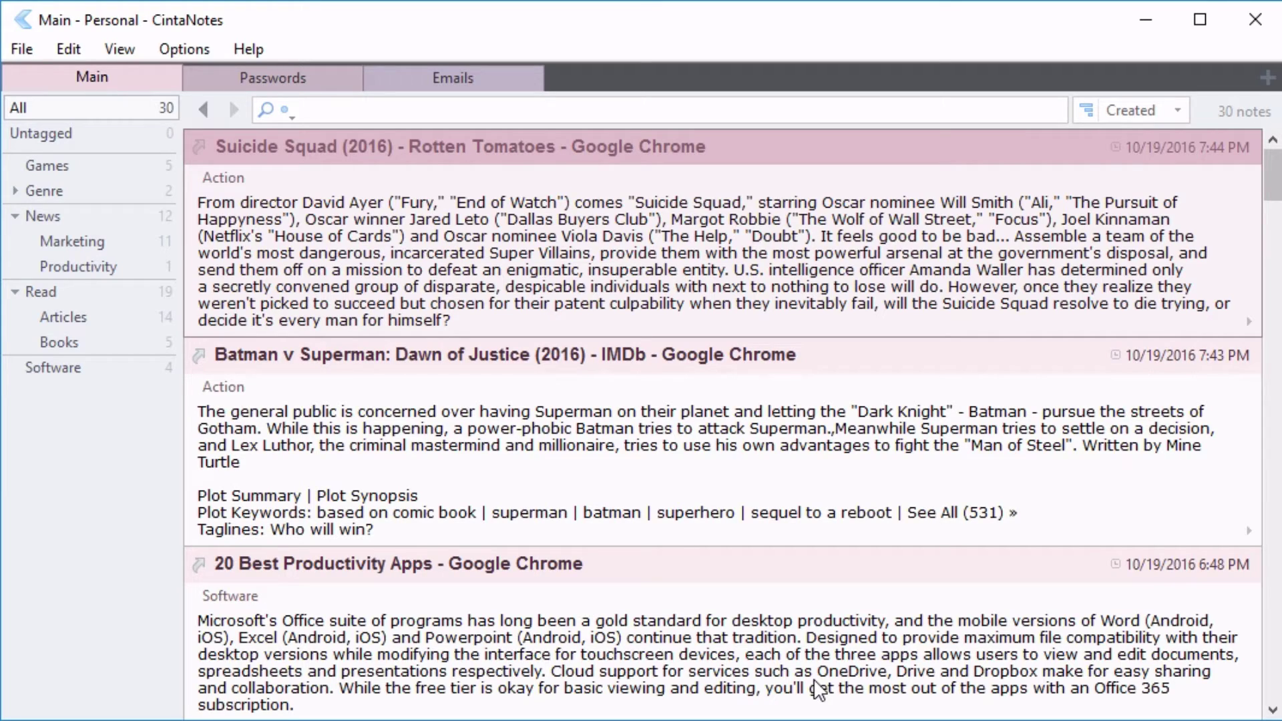
Open File > Rules and duplicate the Genre/Action rule as Genre/Action (copy).
left_click(22, 49)
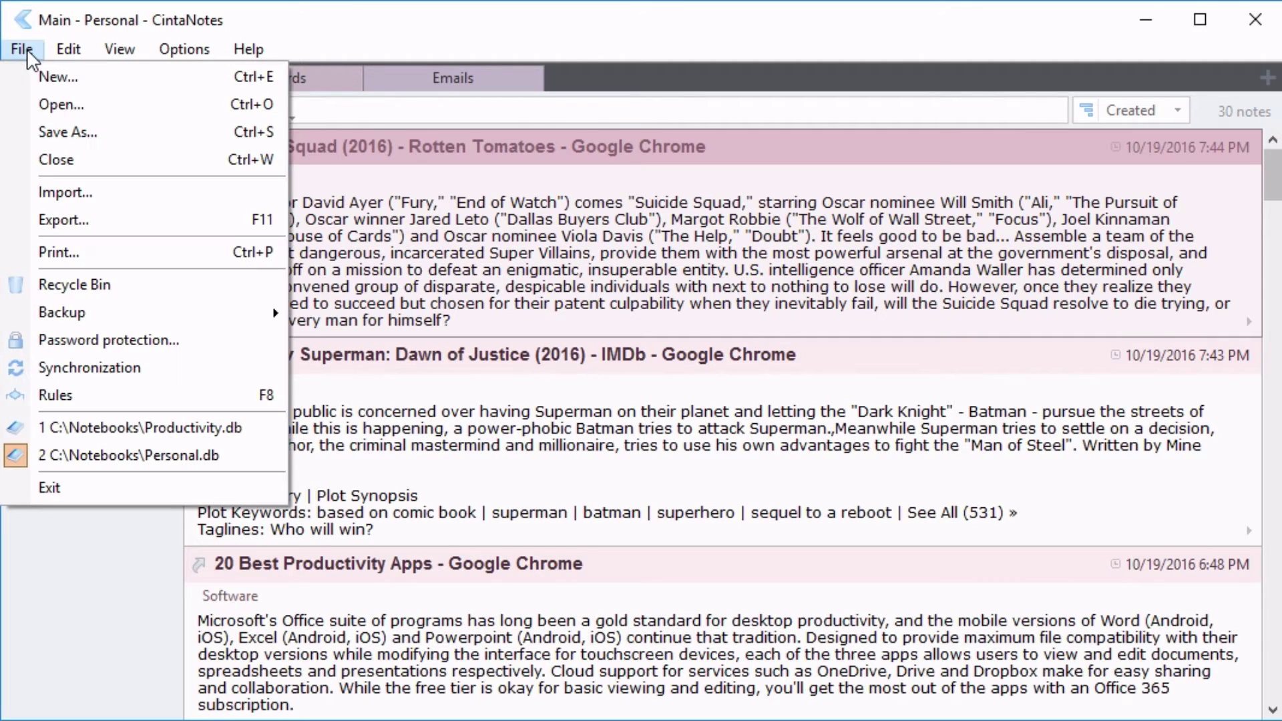
left_click(82, 394)
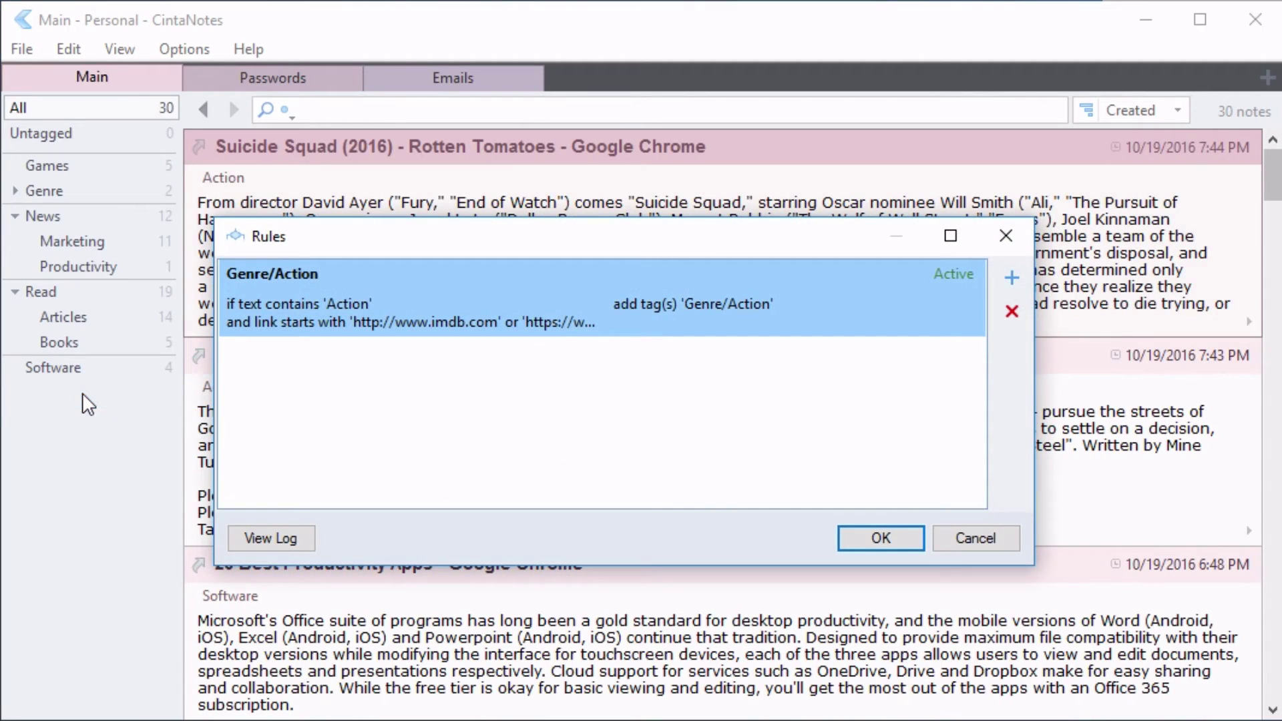
right_click(848, 303)
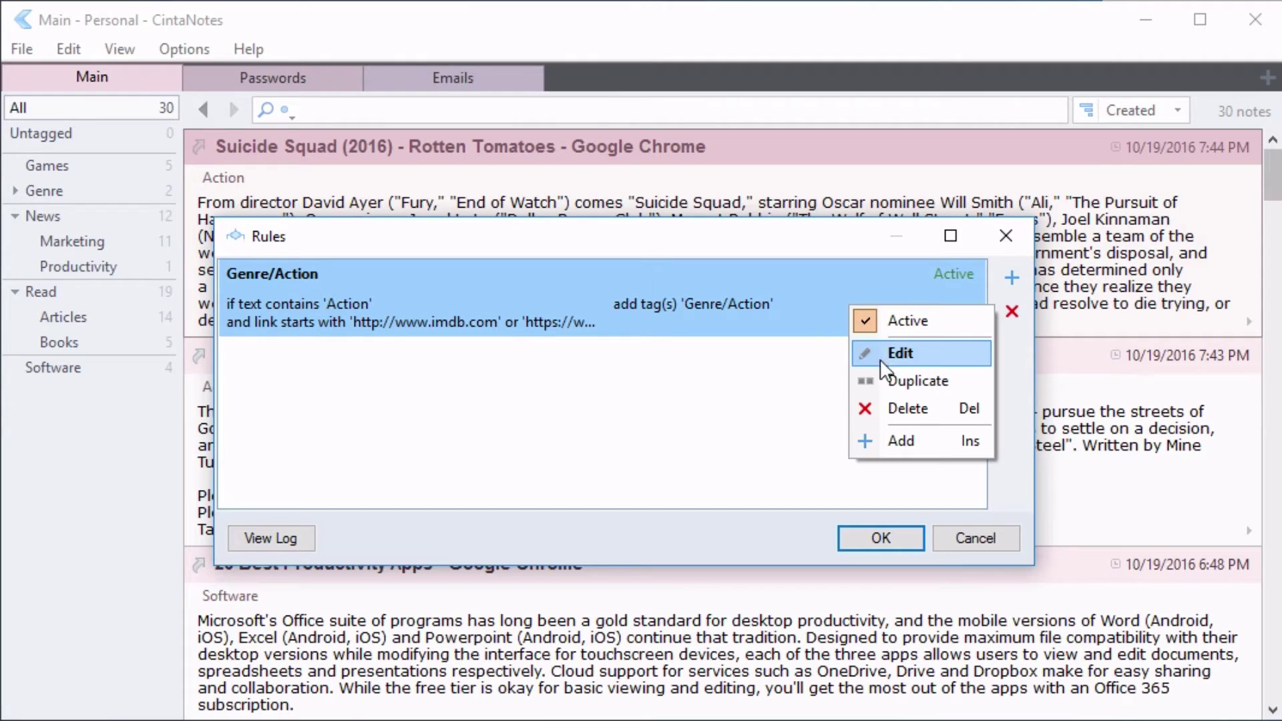
left_click(908, 381)
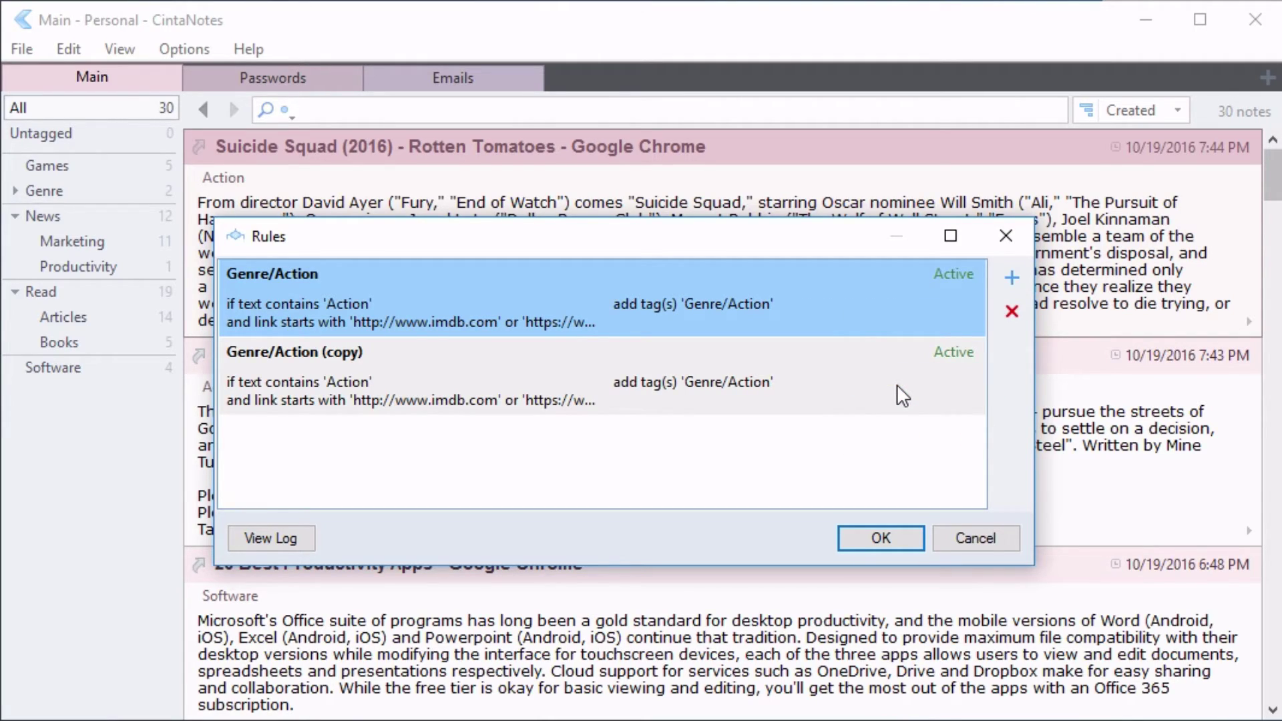
Rename the copied rule to Genre/Comedy and set its text condition and added tag to Comedy.
double_click(903, 395)
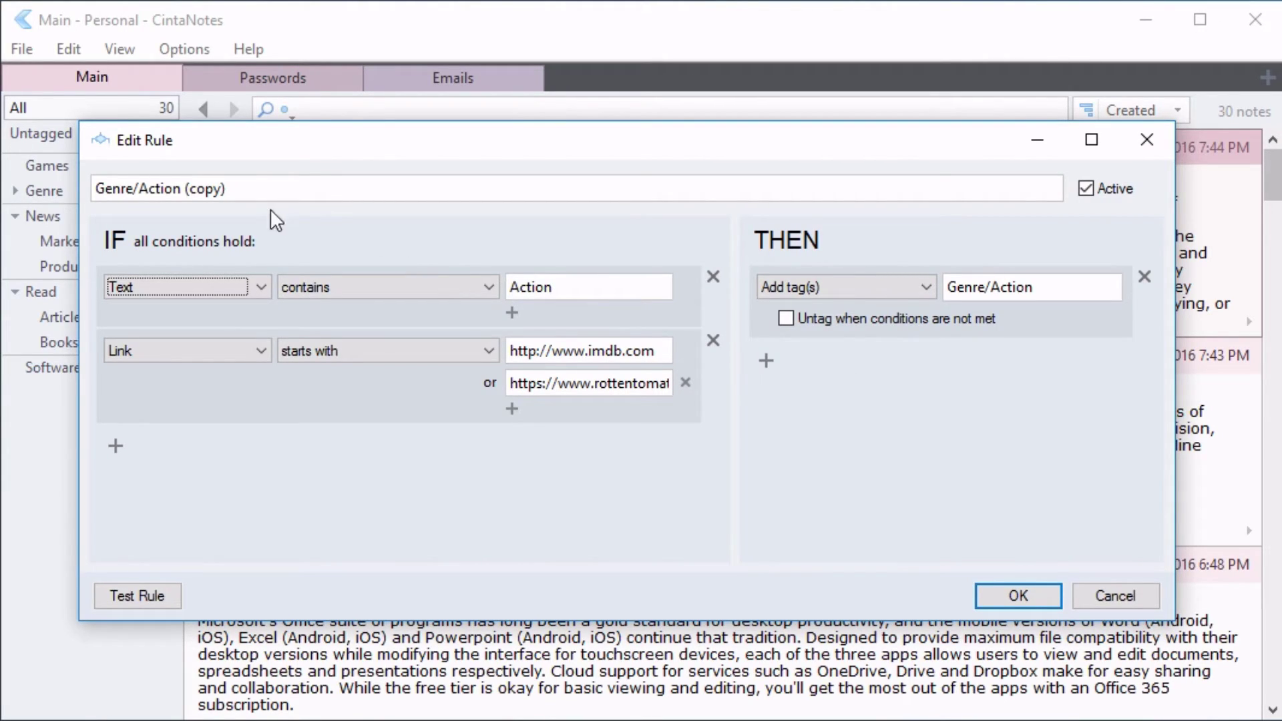
left_click(239, 192)
key("BackSpace")
key("BackSpace")
key("BackSpace")
key("BackSpace")
key("BackSpace")
key("BackSpace")
key("BackSpace")
key("BackSpace")
key("BackSpace")
key("BackSpace")
key("BackSpace")
key("BackSpace")
key("BackSpace")
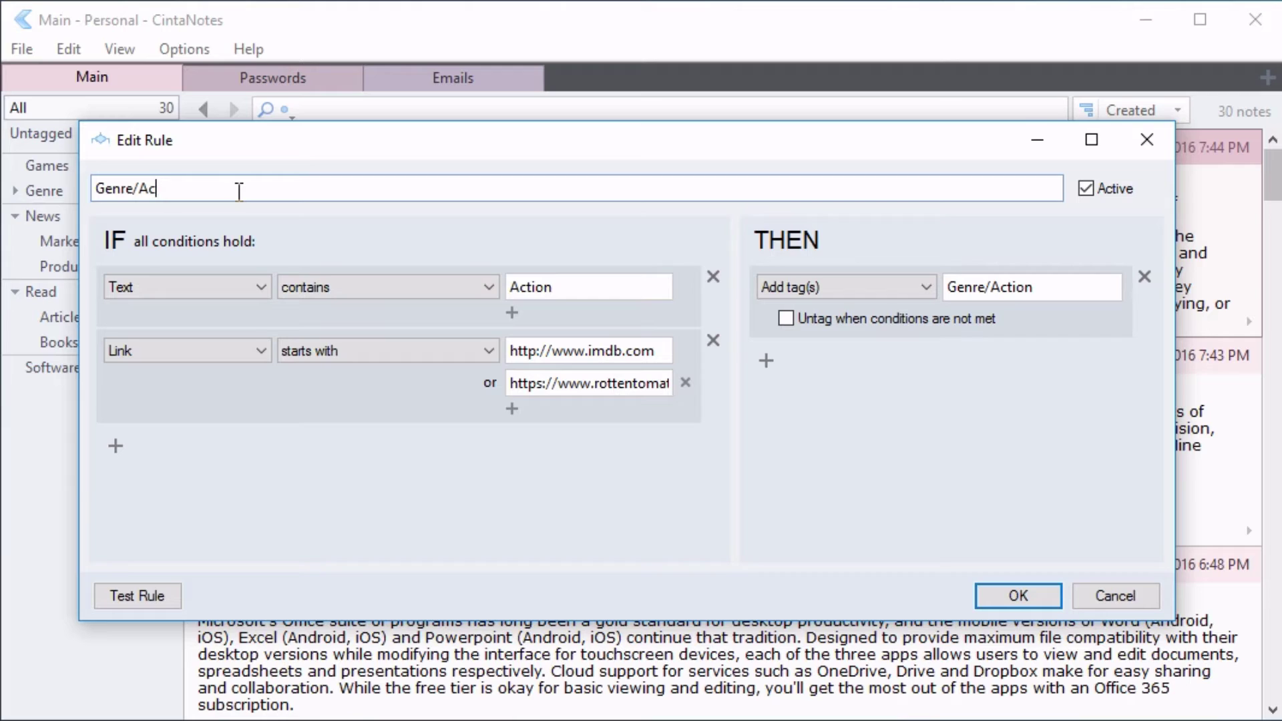
type("Comedy")
left_click(580, 285)
key("BackSpace")
key("BackSpace")
key("BackSpace")
key("BackSpace")
key("BackSpace")
key("BackSpace")
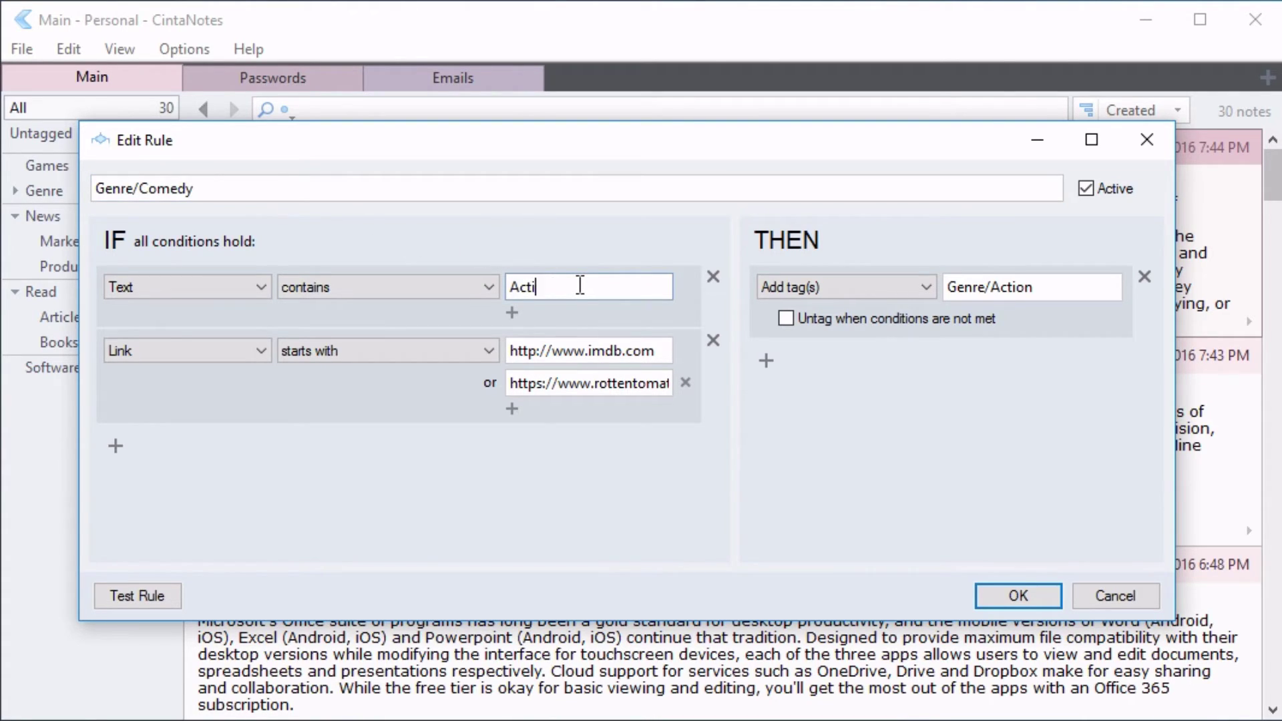
type("Comedy")
left_click(1056, 292)
key("BackSpace")
key("BackSpace")
key("BackSpace")
key("BackSpace")
key("BackSpace")
key("BackSpace")
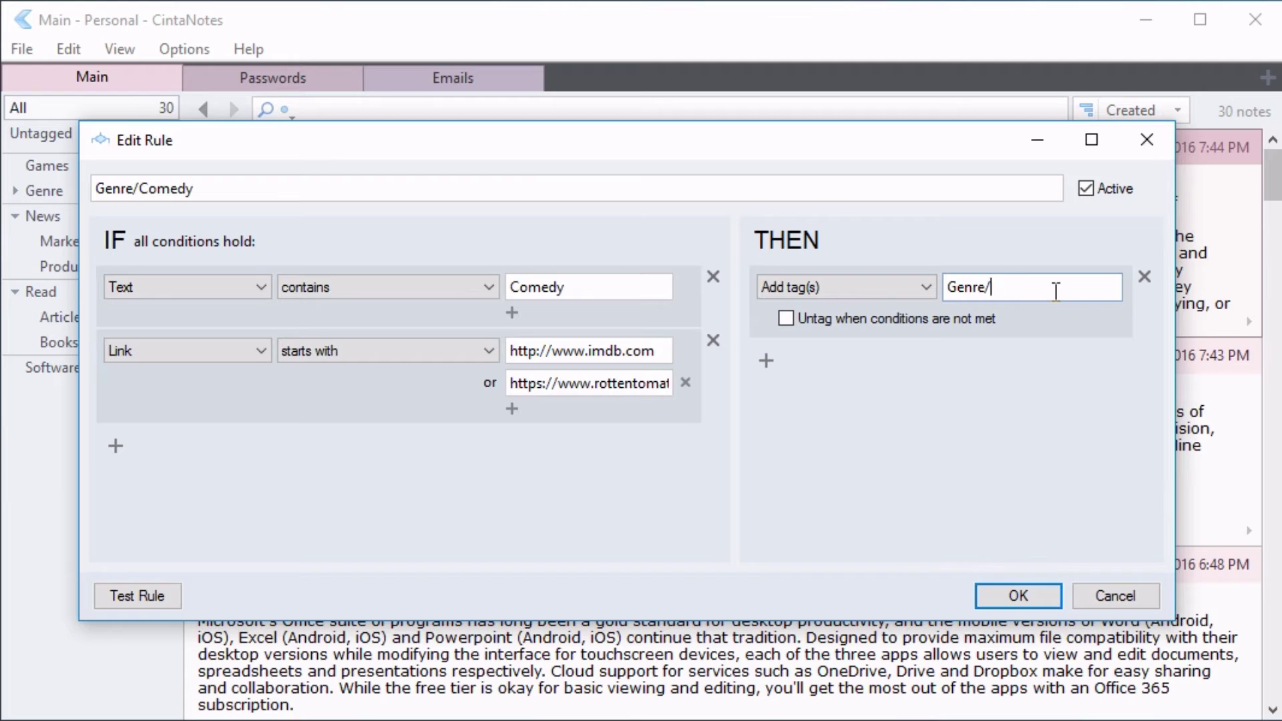
type("Comedy")
Save the Genre/Comedy rule, close Rules, and apply the modified rules to existing notes.
left_click(1013, 592)
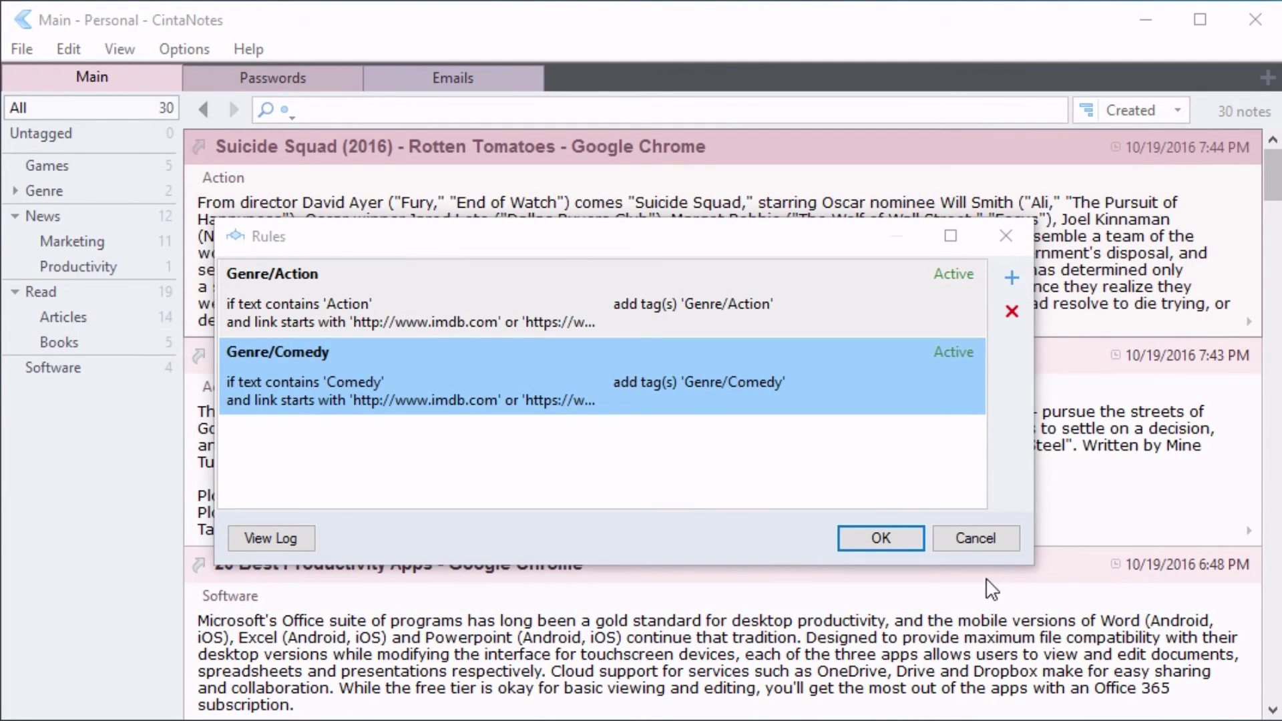
left_click(892, 537)
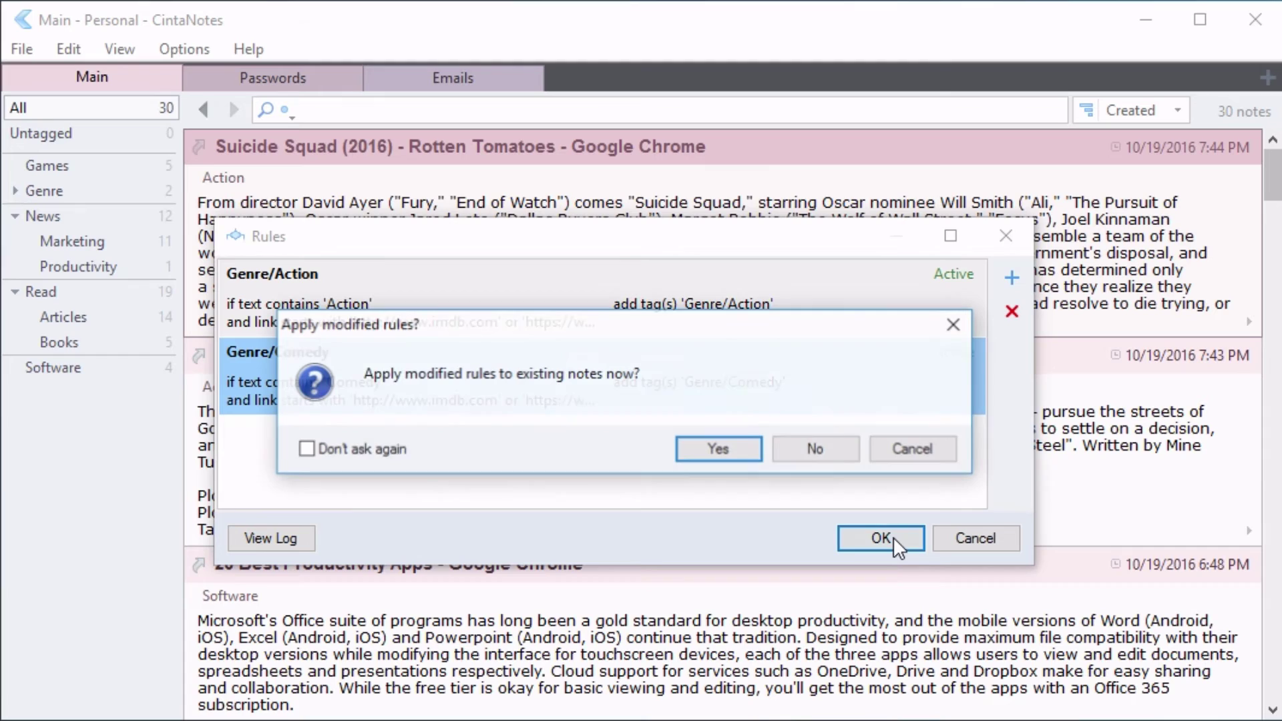
left_click(729, 453)
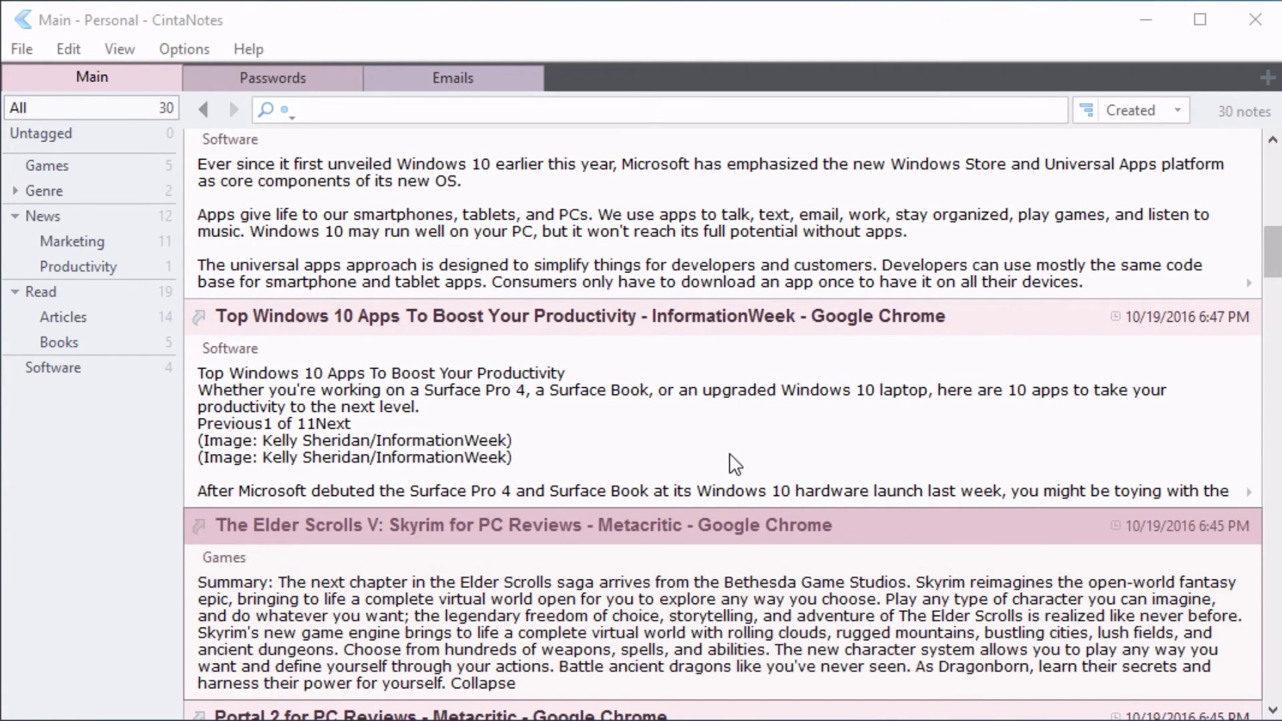